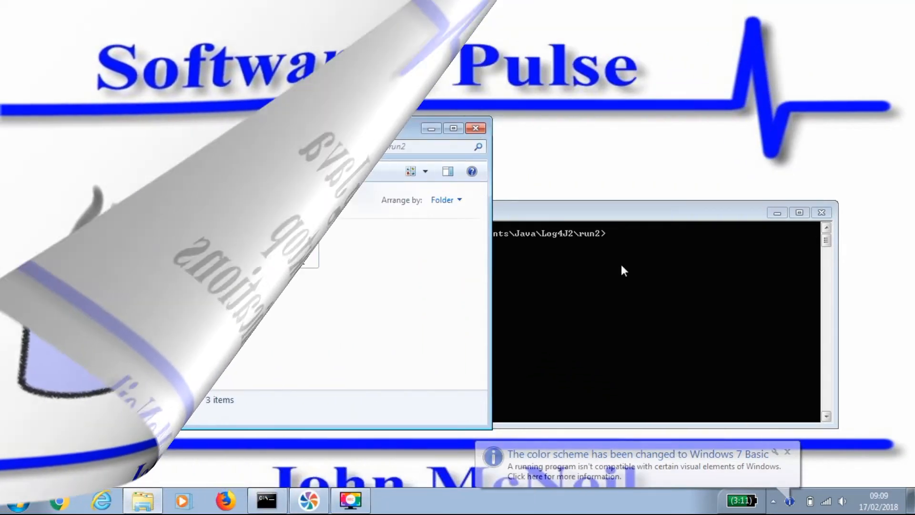
# Run logtest in Command Prompt so it prints the ERROR, INFO and WARN messages
pyautogui.click(787, 451)
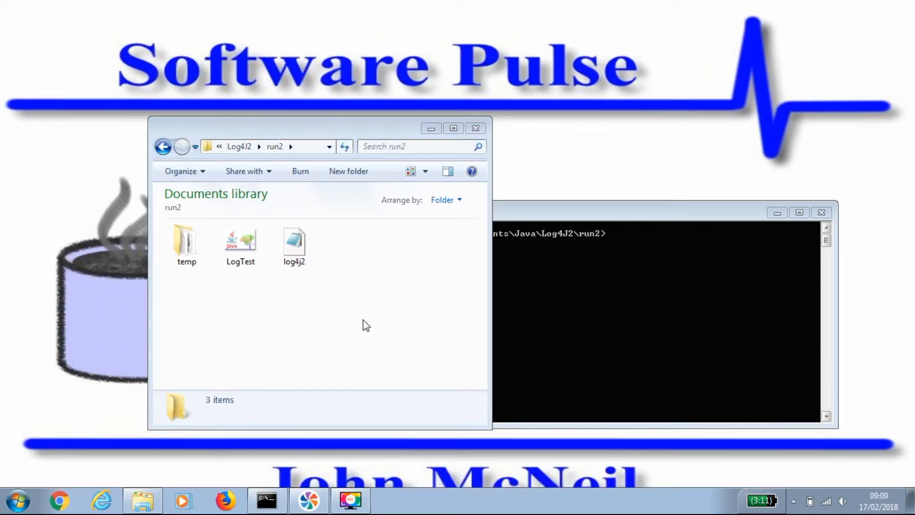
pyautogui.click(244, 245)
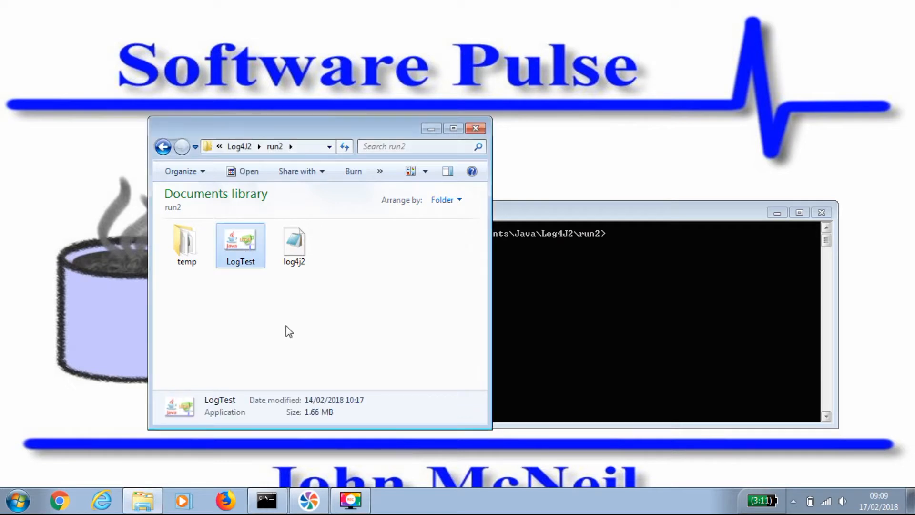
pyautogui.click(562, 217)
pyautogui.write('logtest')
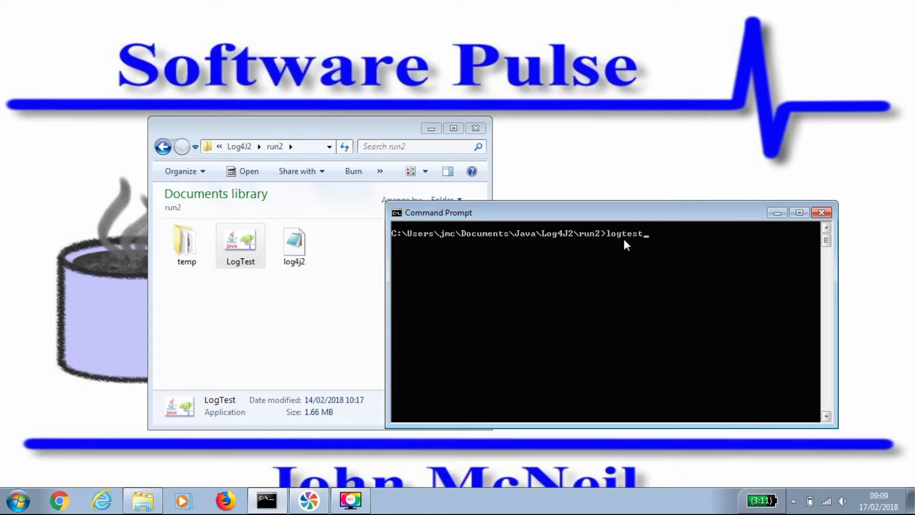
pyautogui.press('Return')
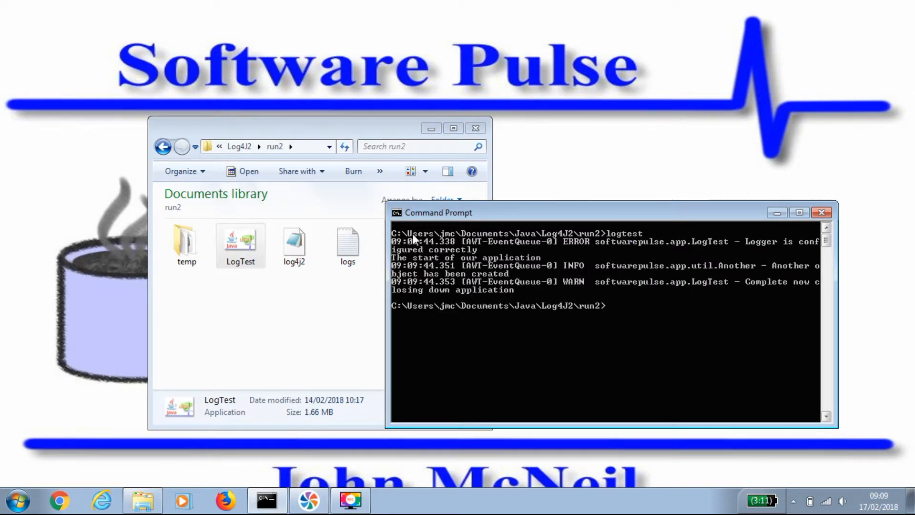
# View the newly created logs file with its three entries, then return to the console
pyautogui.doubleClick(349, 252)
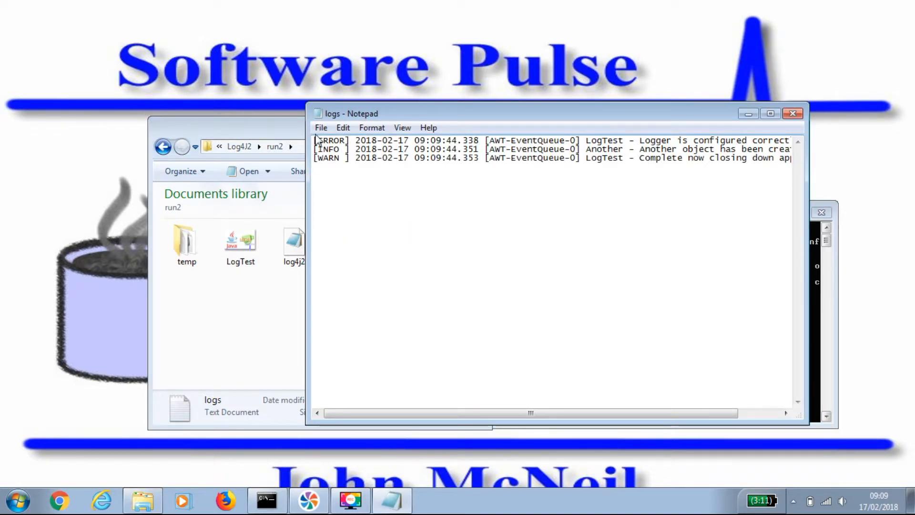
pyautogui.moveTo(356, 140); pyautogui.dragTo(442, 158)
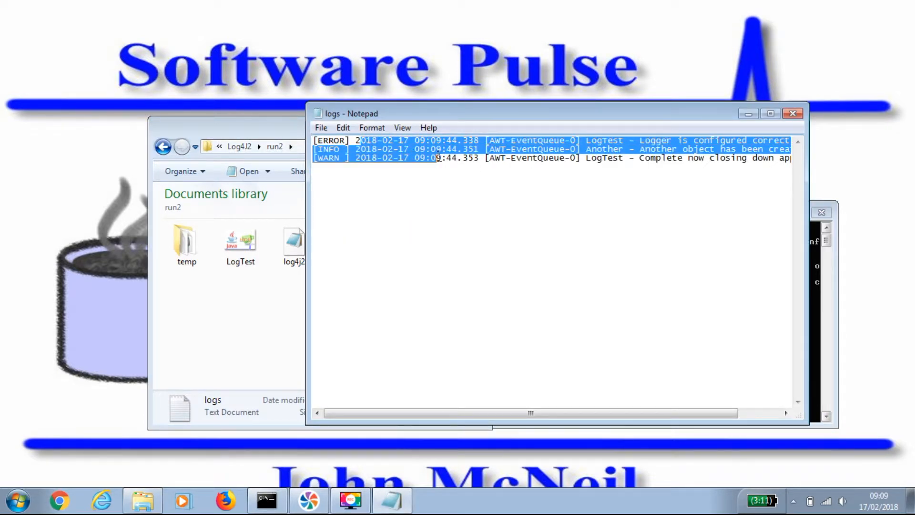
pyautogui.click(793, 113)
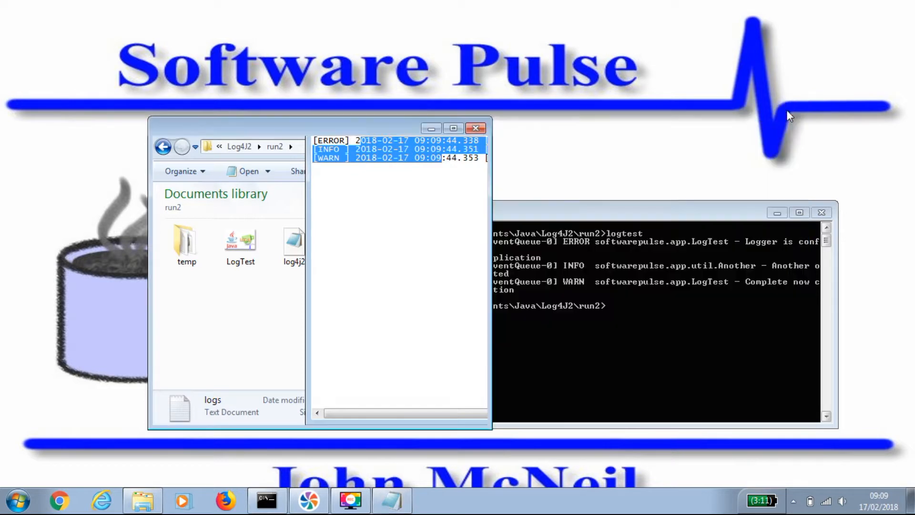
pyautogui.click(565, 213)
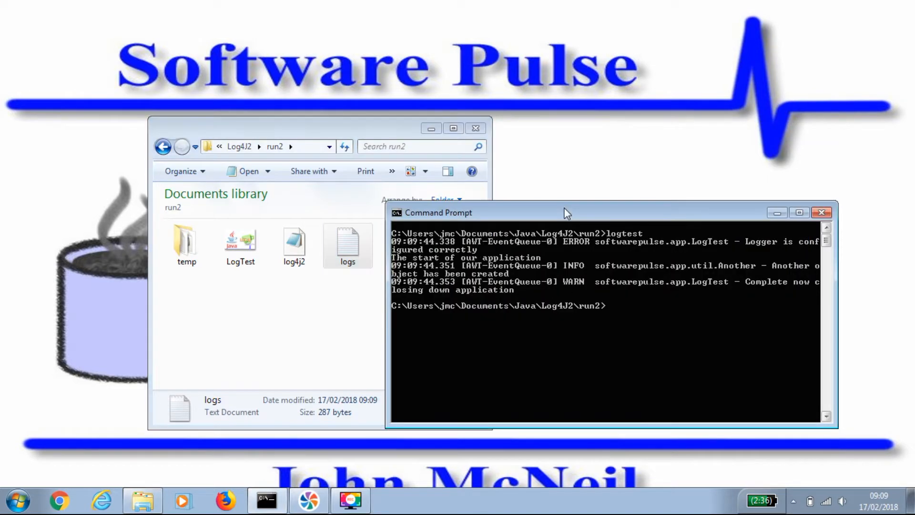
pyautogui.write('logtest')
# Run logtest a second and third time from the prompt
pyautogui.press('Return')
pyautogui.write('logtest')
pyautogui.press('Return')
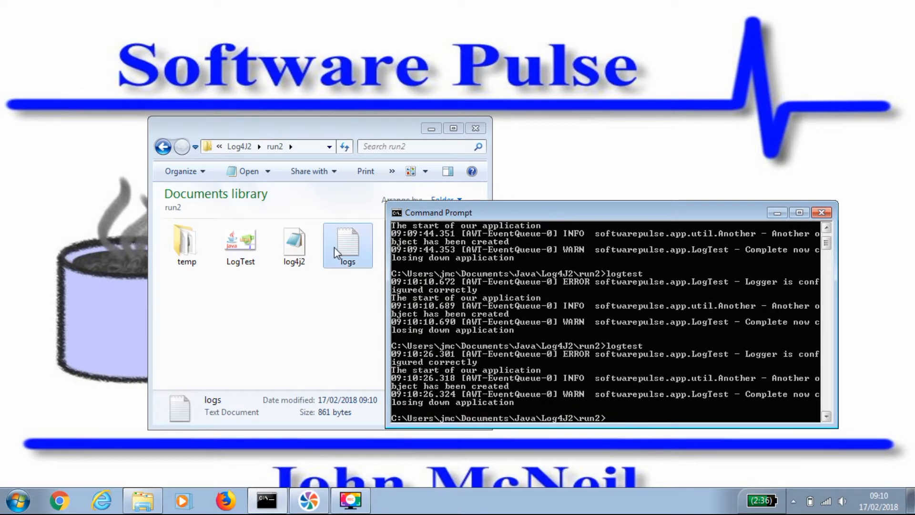
# Inspect the logs file, now holding nine entries from three runs, highlighting the first and third runs
pyautogui.doubleClick(348, 247)
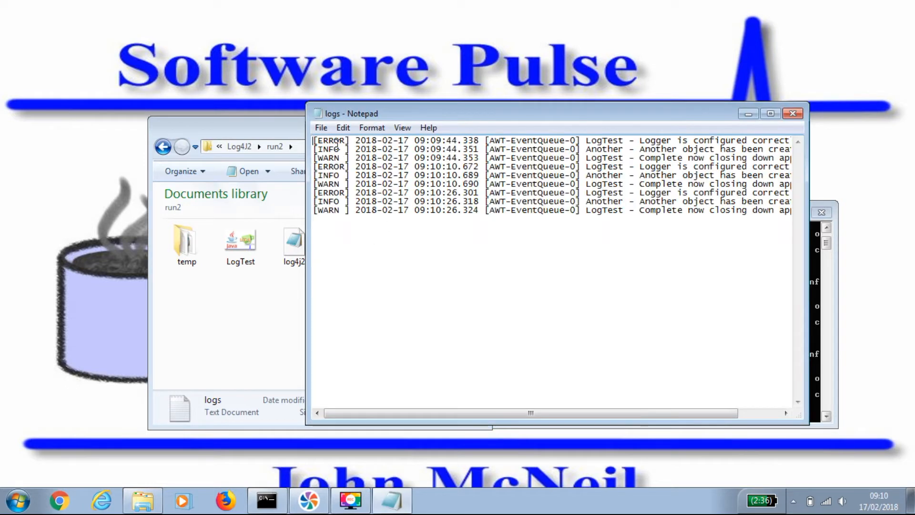
pyautogui.moveTo(338, 142)
pyautogui.mouseDown()
pyautogui.moveTo(374, 177)
pyautogui.moveTo(448, 184)
pyautogui.mouseUp()
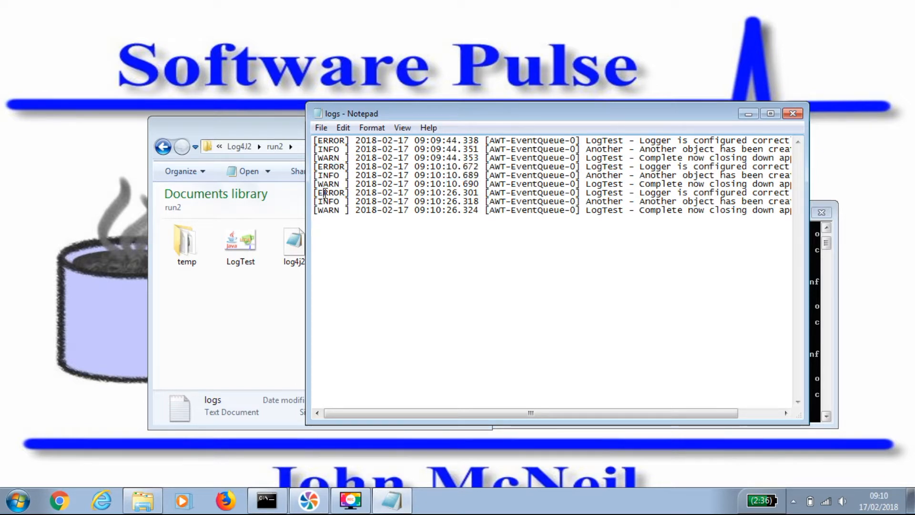
pyautogui.moveTo(315, 193); pyautogui.dragTo(465, 210)
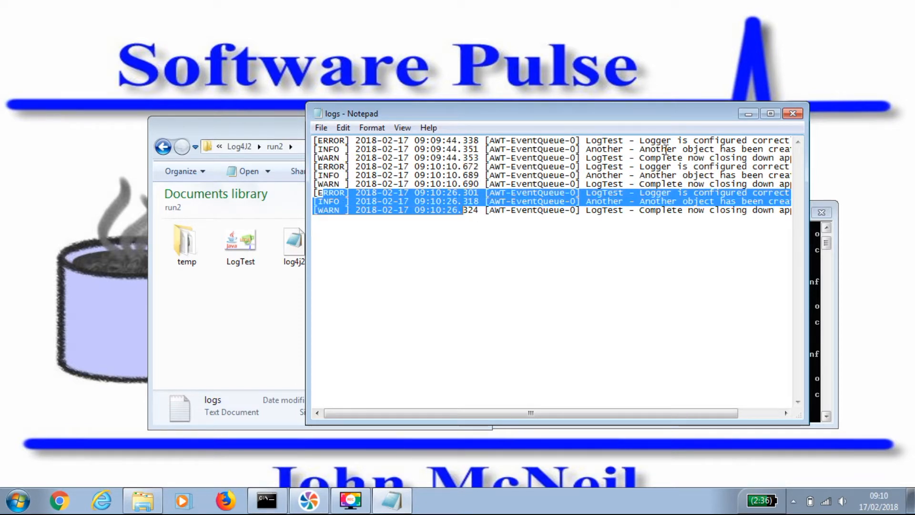
pyautogui.click(793, 114)
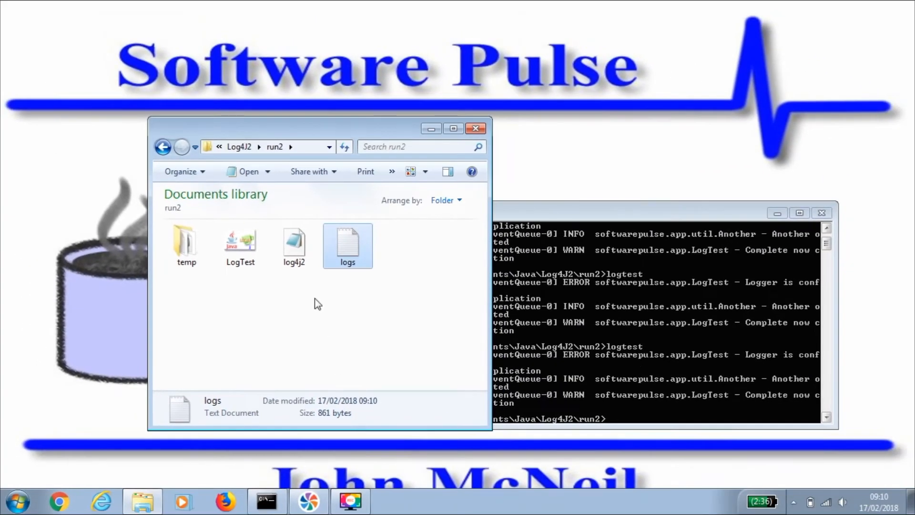
# Change appender.rolling.policies.size.size from 5KB to 1KB in log4j2.properties and save
pyautogui.doubleClick(299, 247)
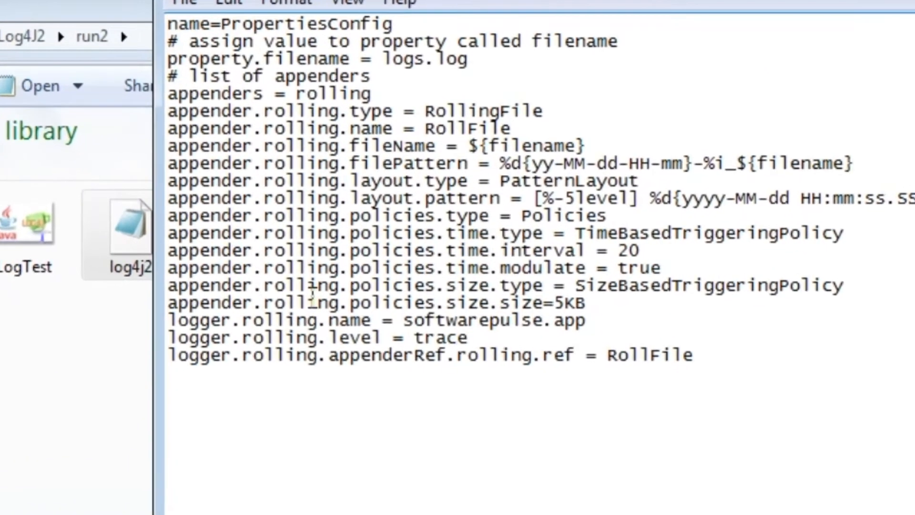
pyautogui.moveTo(309, 302); pyautogui.dragTo(601, 307)
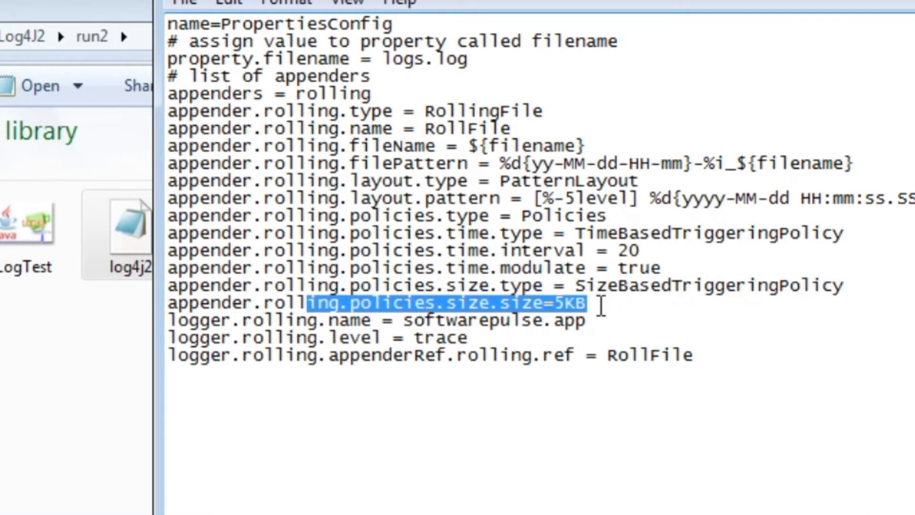
pyautogui.click(564, 302)
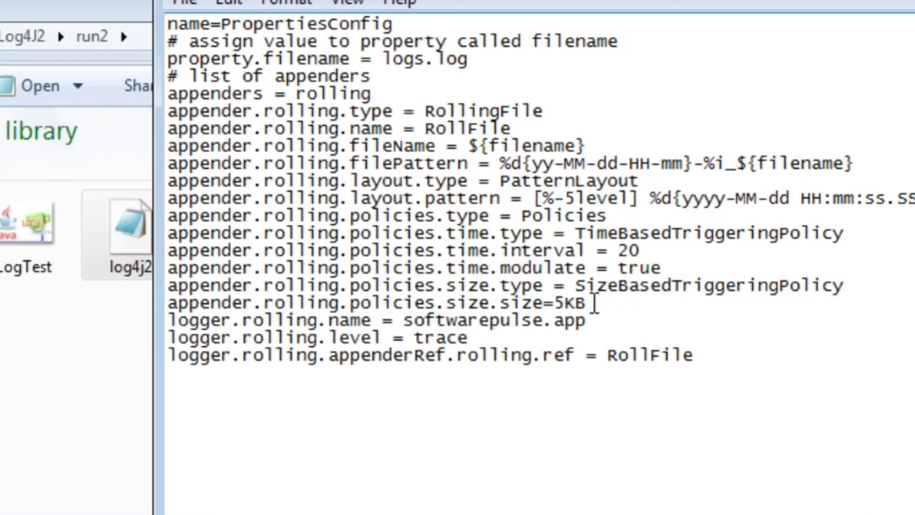
pyautogui.press('BackSpace')
pyautogui.write('1')
pyautogui.hotkey('alt', 'F4')
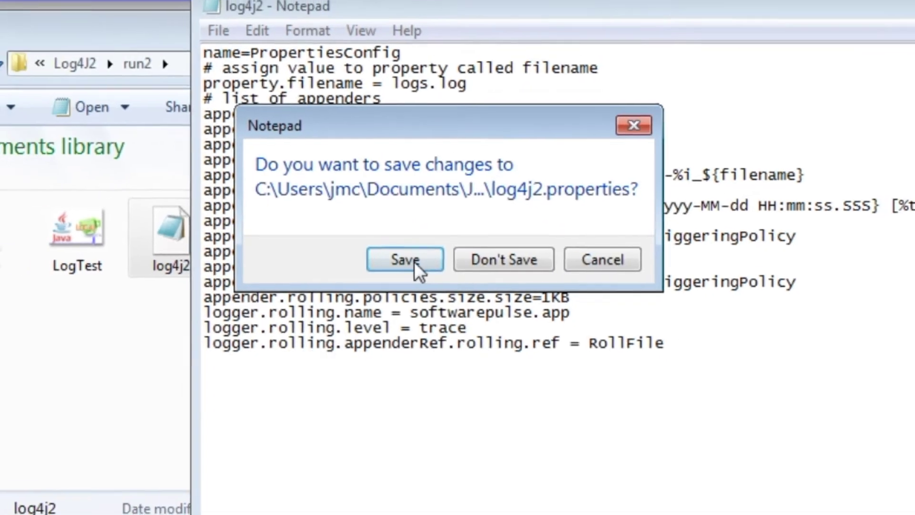
pyautogui.click(414, 261)
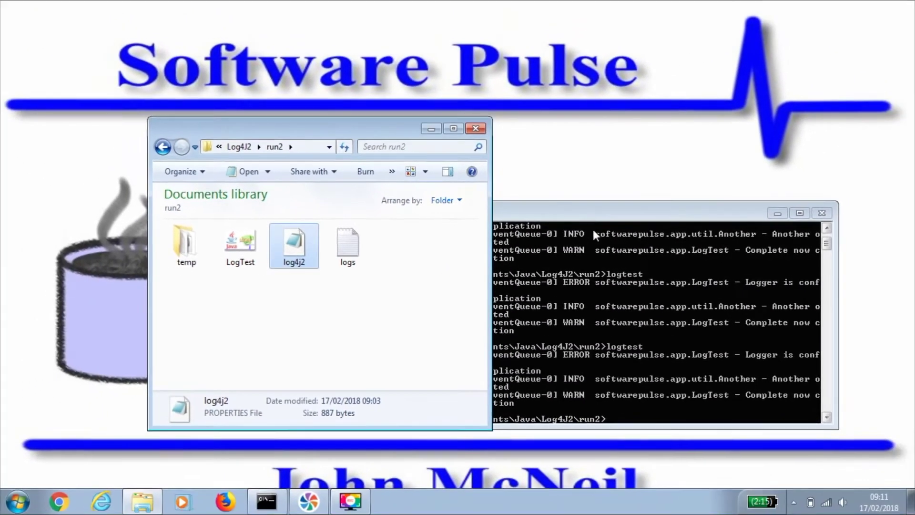
# Clear the console and run logtest again with the 1KB size limit
pyautogui.click(590, 211)
pyautogui.write('cls')
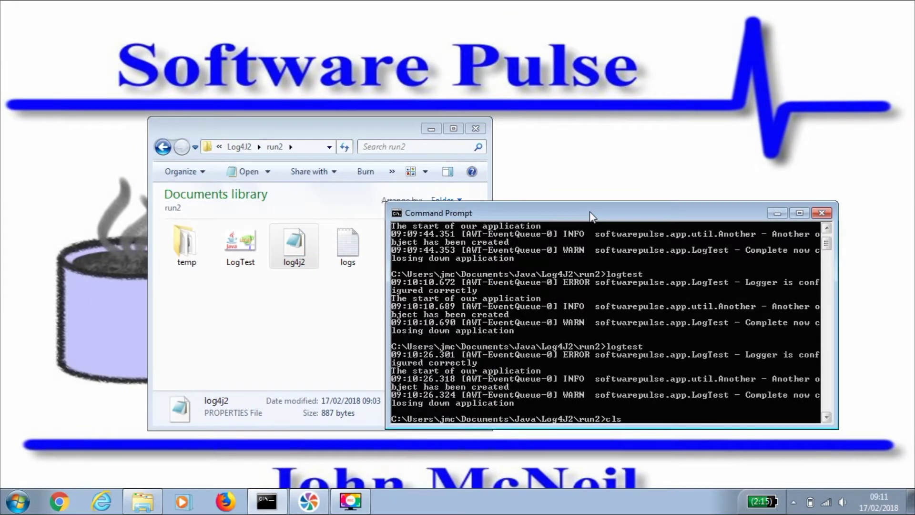
pyautogui.press('Return')
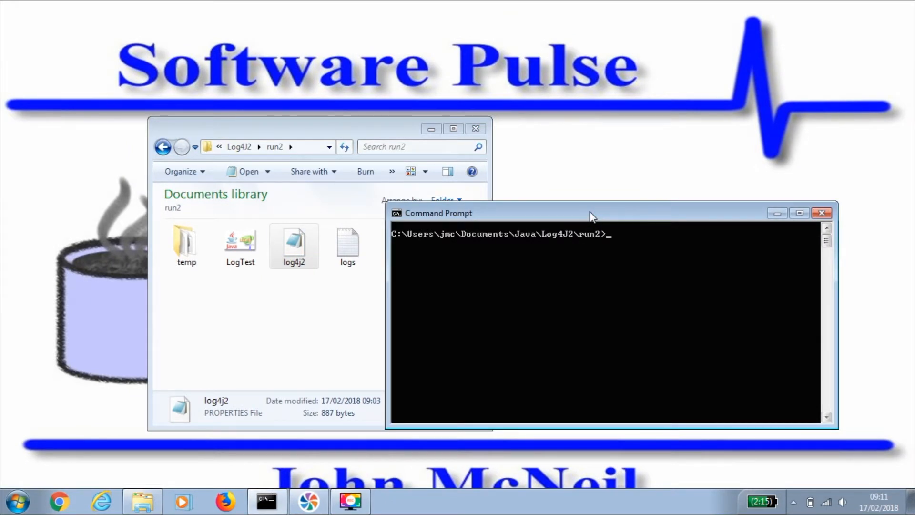
pyautogui.write('logtest')
pyautogui.press('Return')
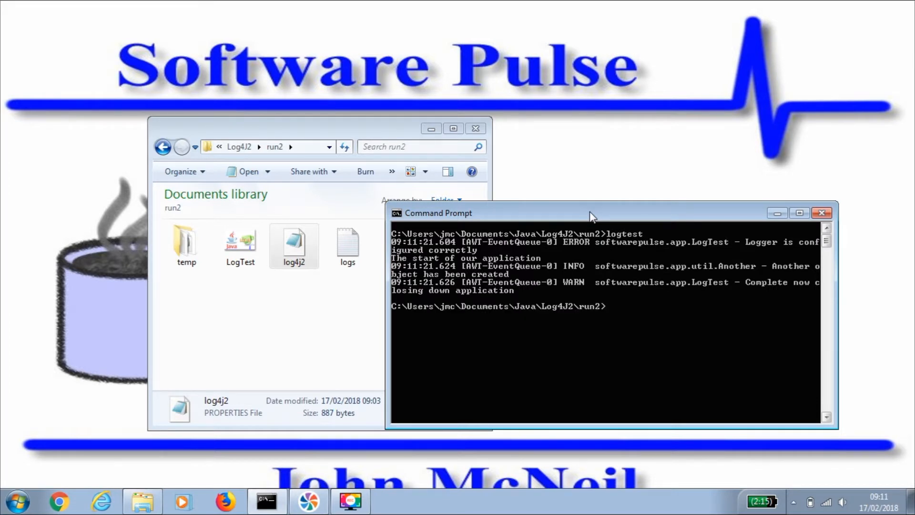
pyautogui.click(358, 319)
pyautogui.click(401, 247)
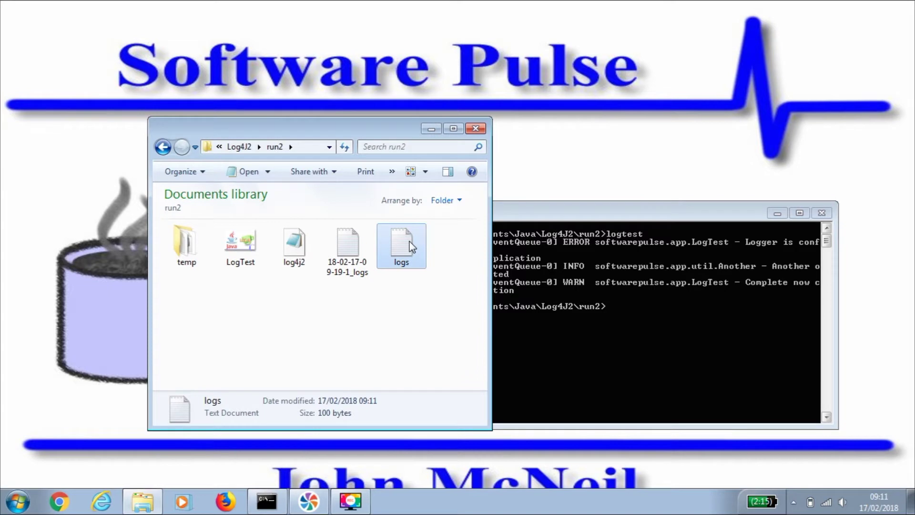
pyautogui.click(357, 255)
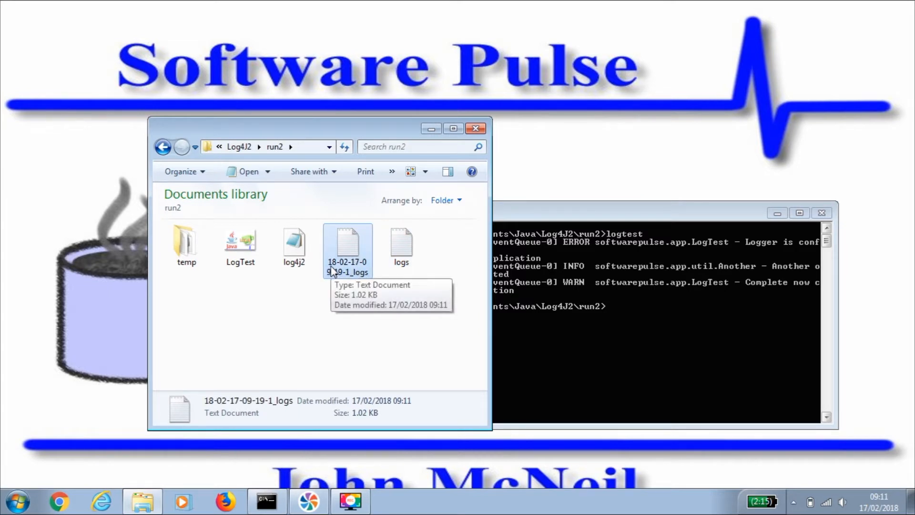
pyautogui.doubleClick(354, 247)
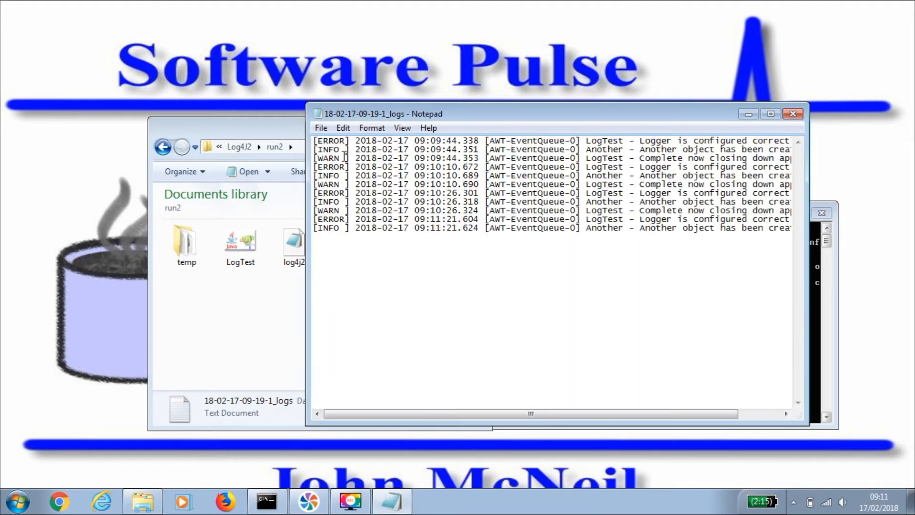
# Review the entries moved into the dated archive and close it
pyautogui.moveTo(314, 141); pyautogui.dragTo(446, 228)
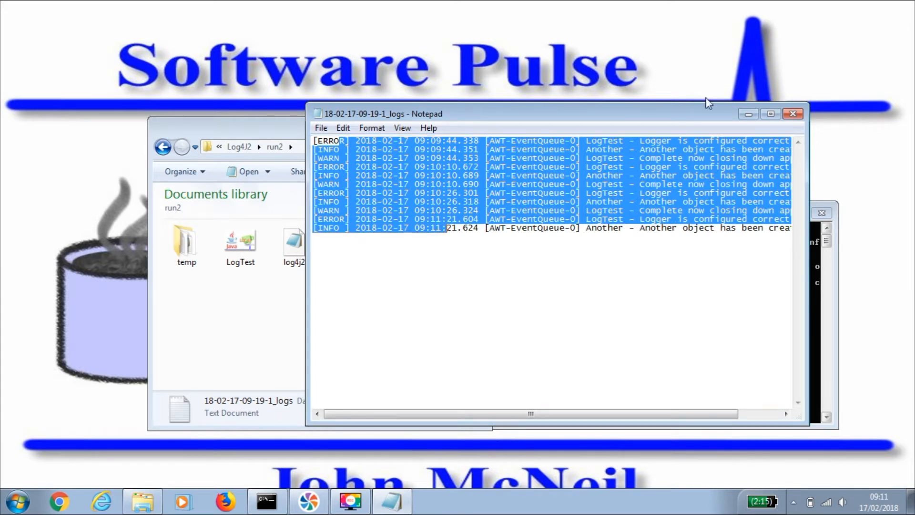
pyautogui.click(799, 116)
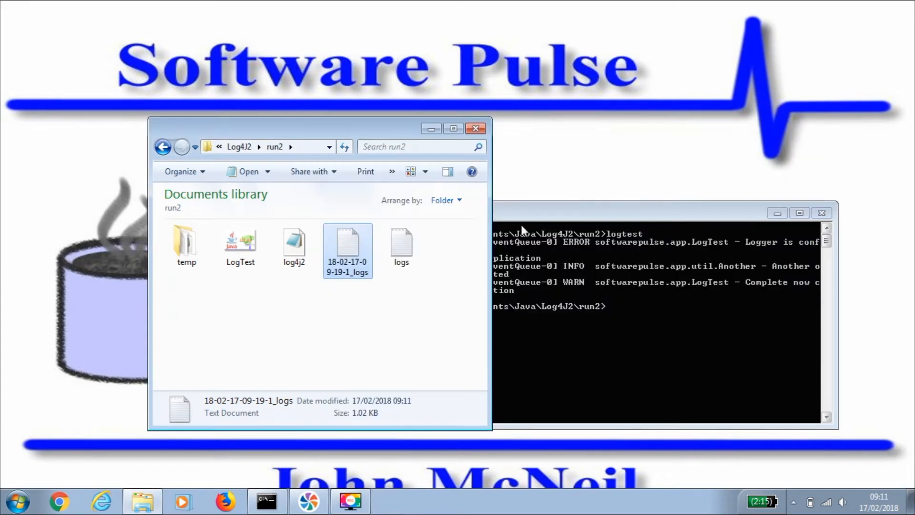
# Check the current logs file's newest entry and close it
pyautogui.doubleClick(408, 244)
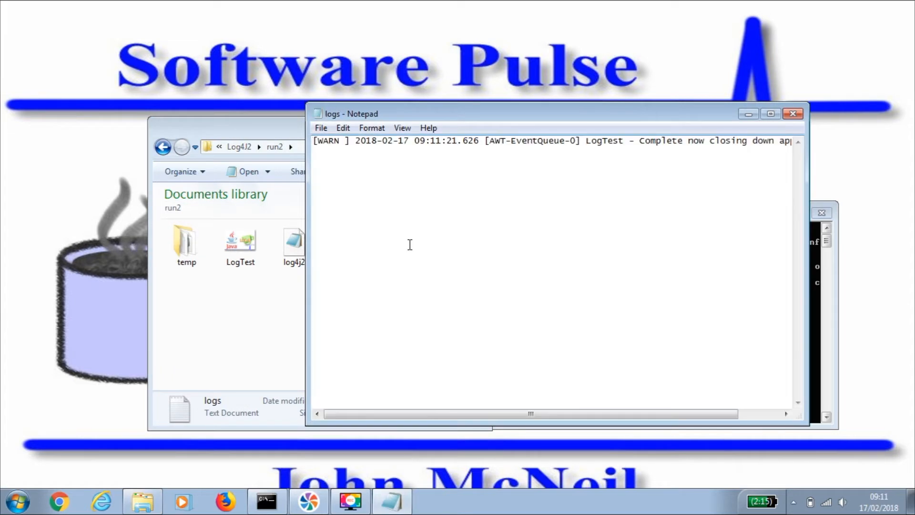
pyautogui.moveTo(792, 140)
pyautogui.mouseDown()
pyautogui.moveTo(430, 140)
pyautogui.moveTo(494, 141)
pyautogui.mouseUp()
pyautogui.click(793, 114)
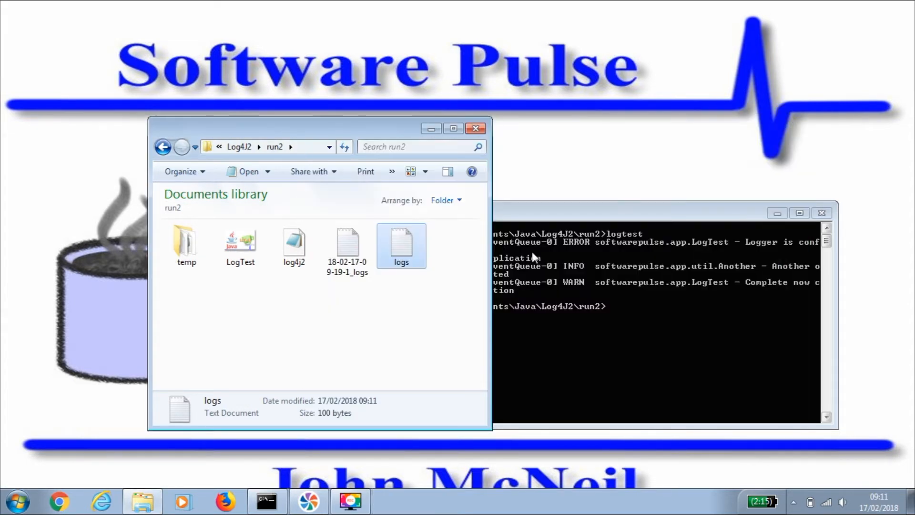
# Select the dated archive in run2 and reopen log4j2.properties for editing
pyautogui.click(348, 250)
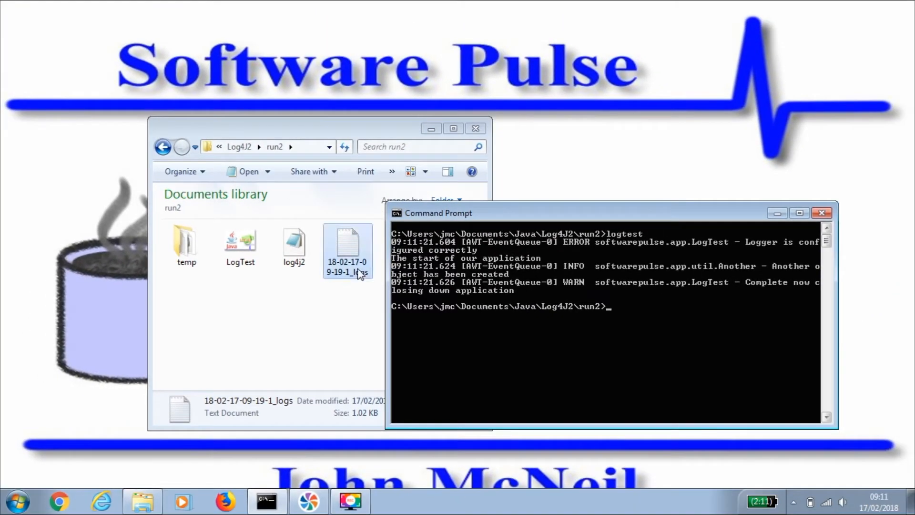
pyautogui.click(343, 306)
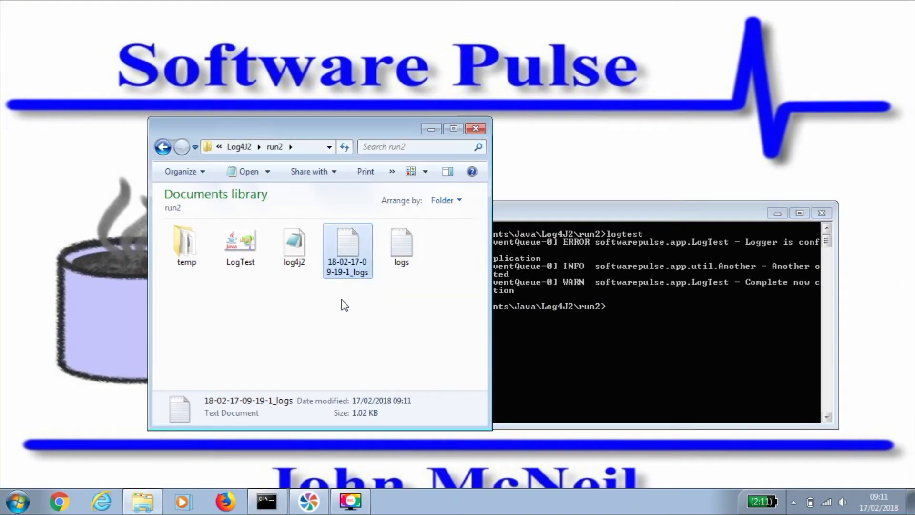
pyautogui.doubleClick(294, 247)
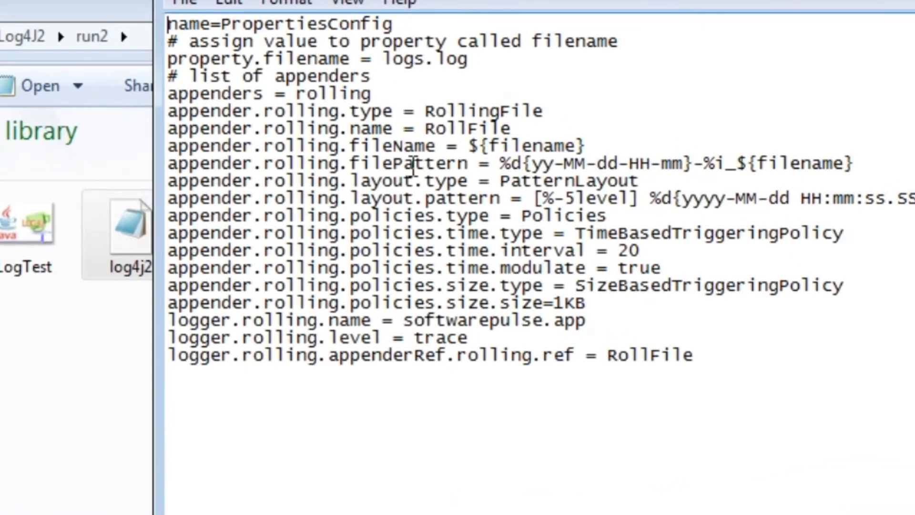
# Examine the rolling filePattern, highlighting the minutes mm in the date pattern
pyautogui.moveTo(350, 165); pyautogui.dragTo(691, 166)
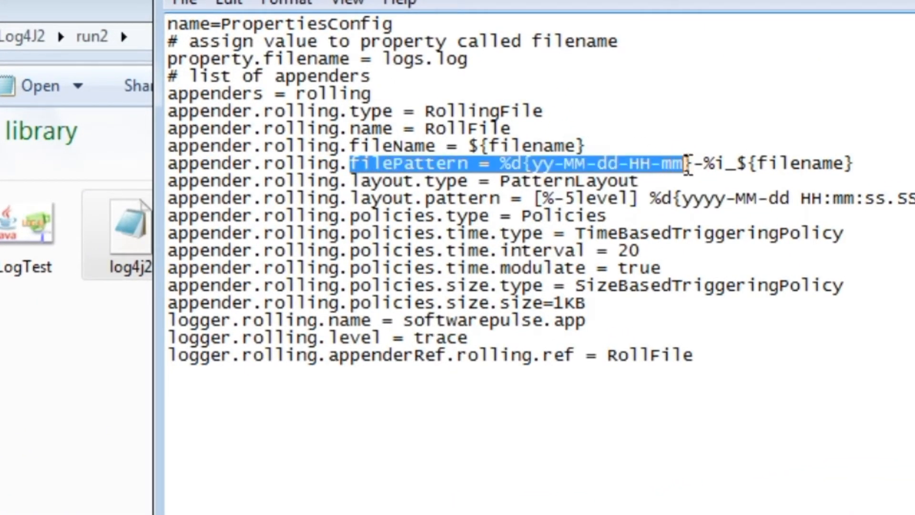
pyautogui.click(691, 166)
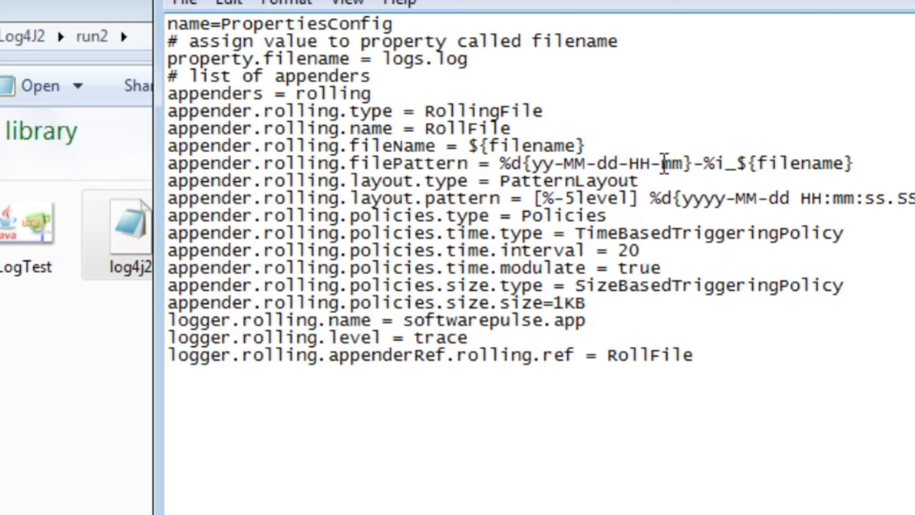
pyautogui.moveTo(661, 165); pyautogui.dragTo(680, 163)
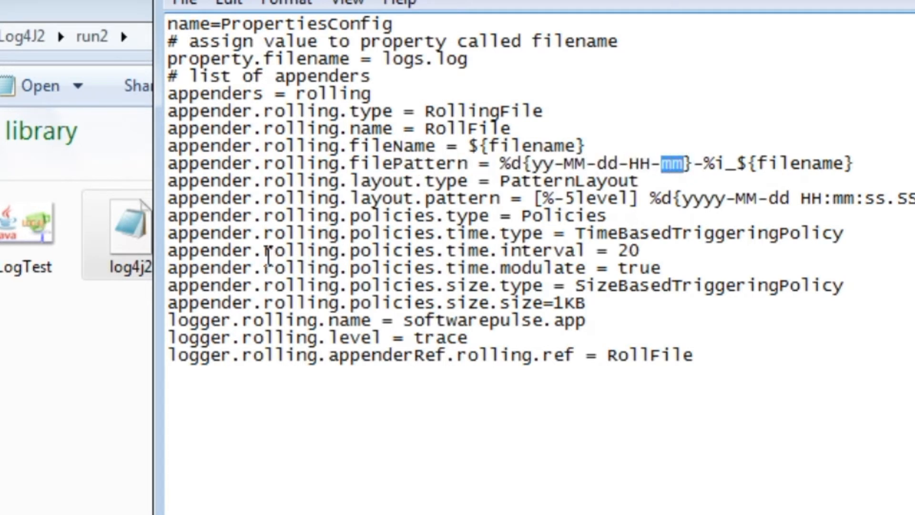
# Change policies.time.interval from 20 to 2, save the properties file and close it
pyautogui.moveTo(265, 251); pyautogui.dragTo(659, 250)
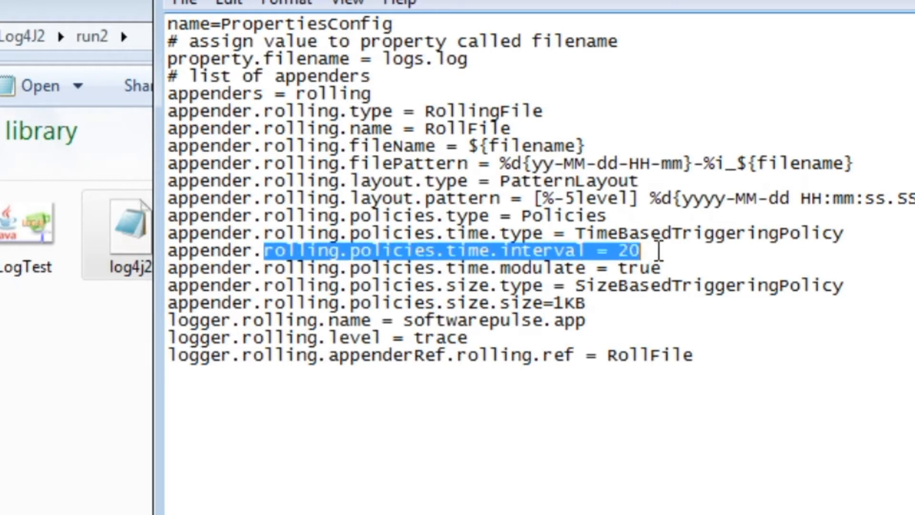
pyautogui.click(657, 250)
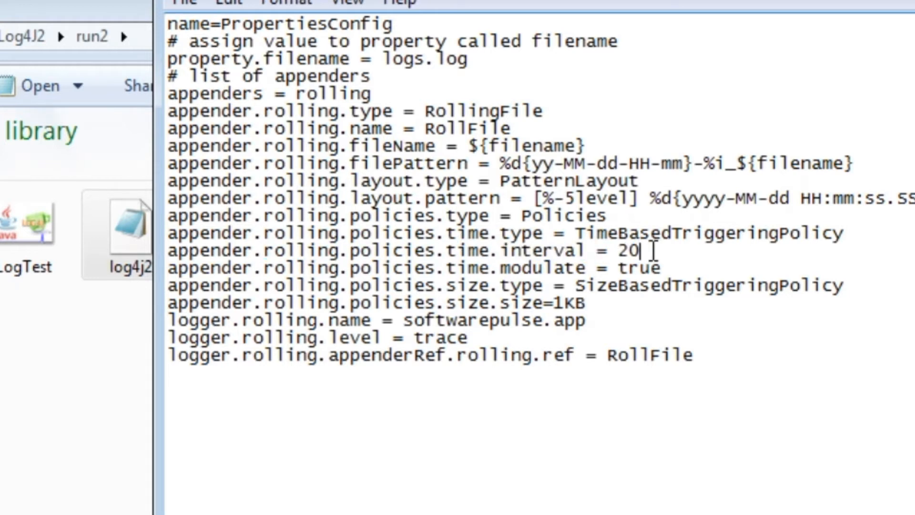
pyautogui.press('BackSpace')
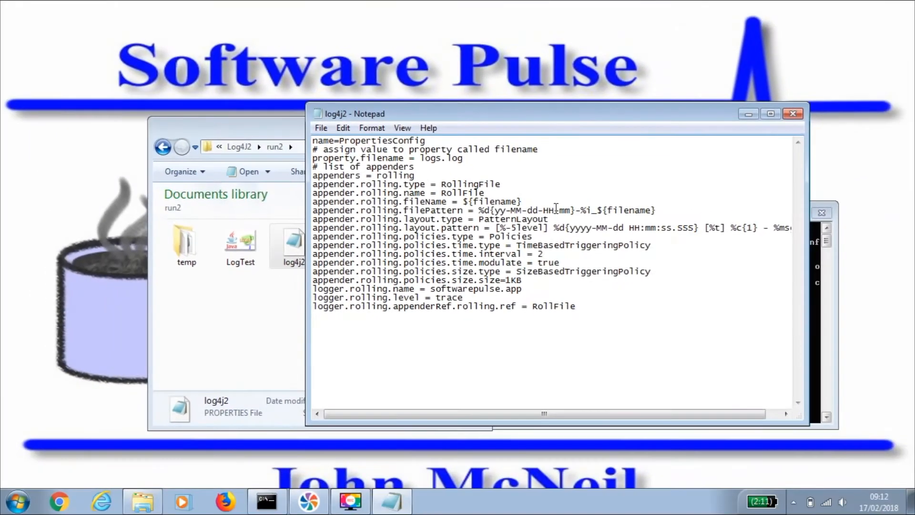
pyautogui.doubleClick(590, 200)
pyautogui.click(793, 113)
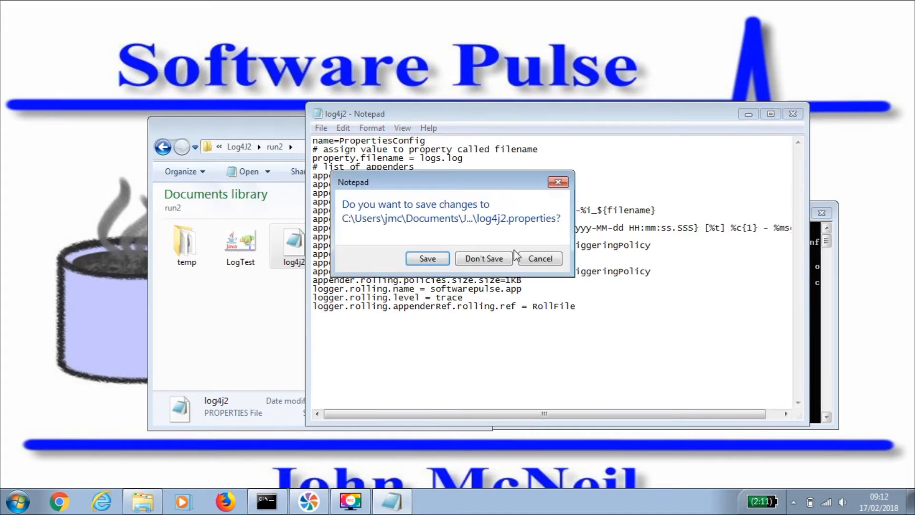
pyautogui.click(440, 263)
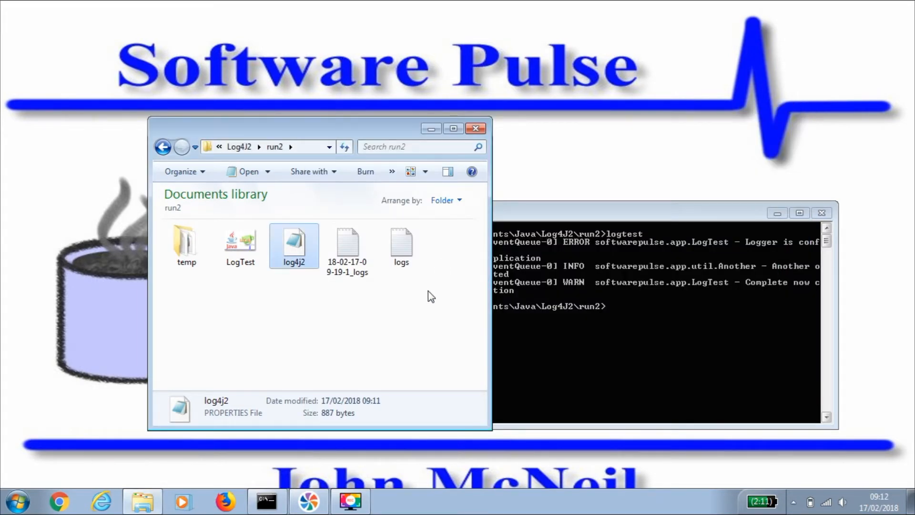
# Clear the console and launch logtest again
pyautogui.click(641, 273)
pyautogui.write('cls')
pyautogui.press('Return')
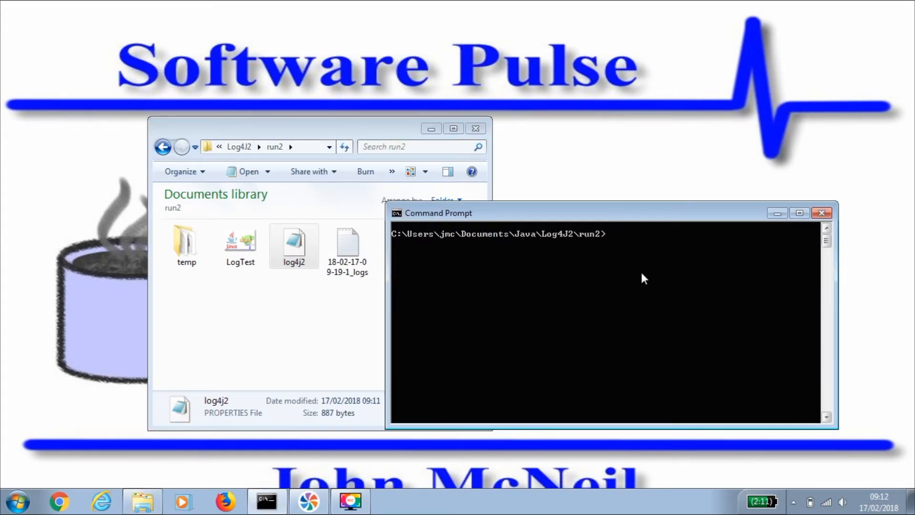
pyautogui.write('cls')
pyautogui.press('Return')
pyautogui.write('logtest')
pyautogui.press('Return')
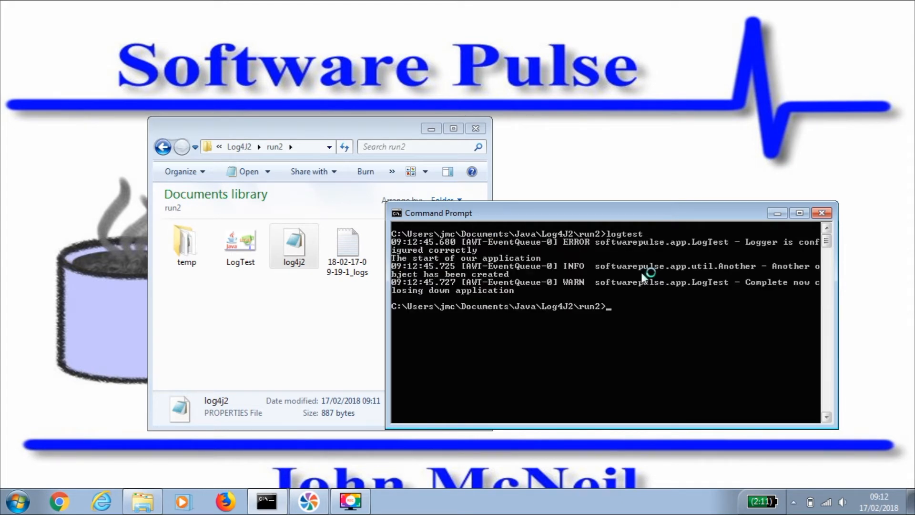
# Mark the 09:12:45 timestamp on the INFO line in the console and copy it via Edit > Copy
pyautogui.click(396, 212)
pyautogui.moveTo(429, 323)
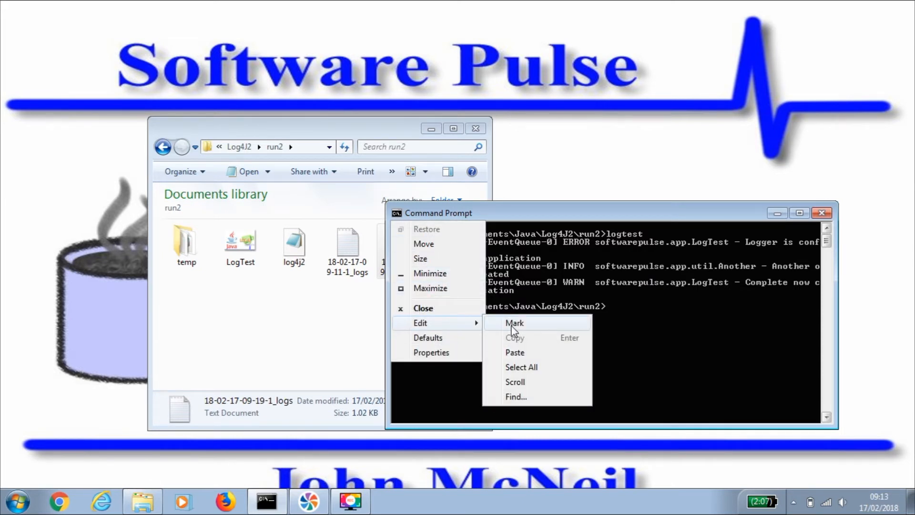
pyautogui.click(513, 324)
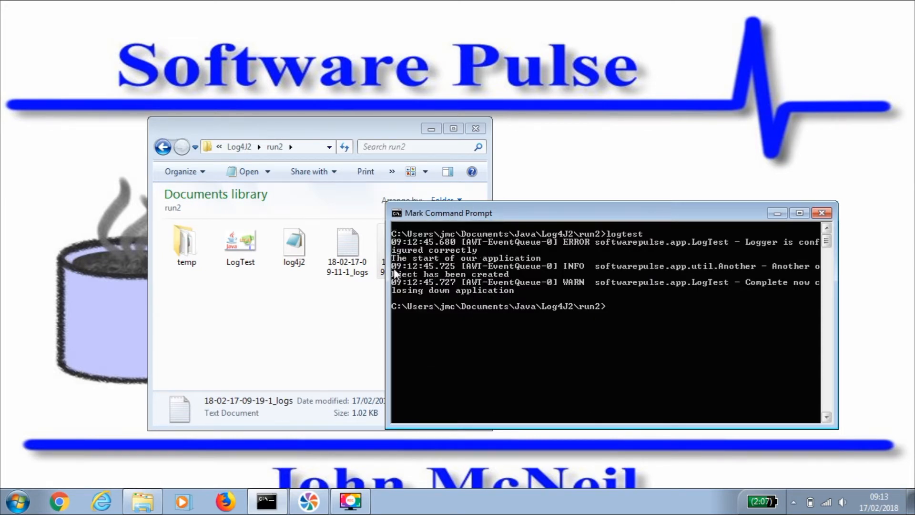
pyautogui.moveTo(394, 269); pyautogui.dragTo(425, 266)
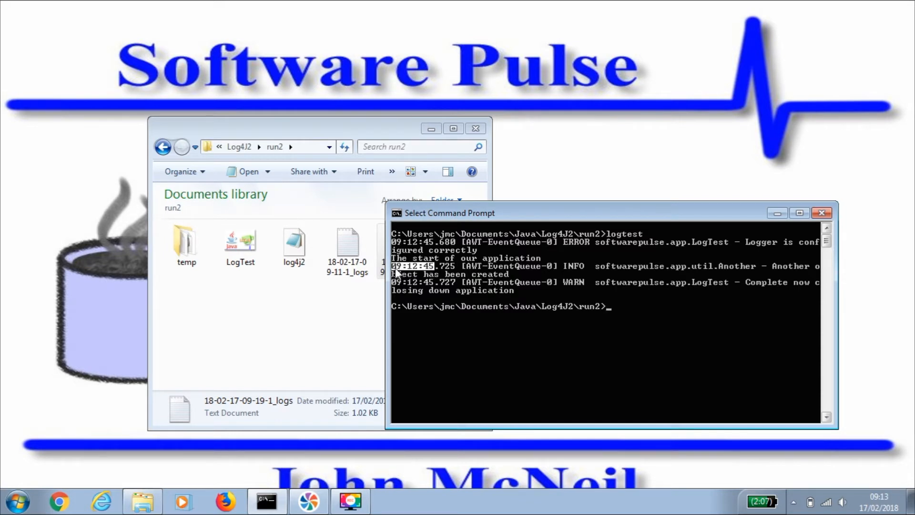
pyautogui.click(394, 267)
pyautogui.click(396, 213)
pyautogui.moveTo(429, 323)
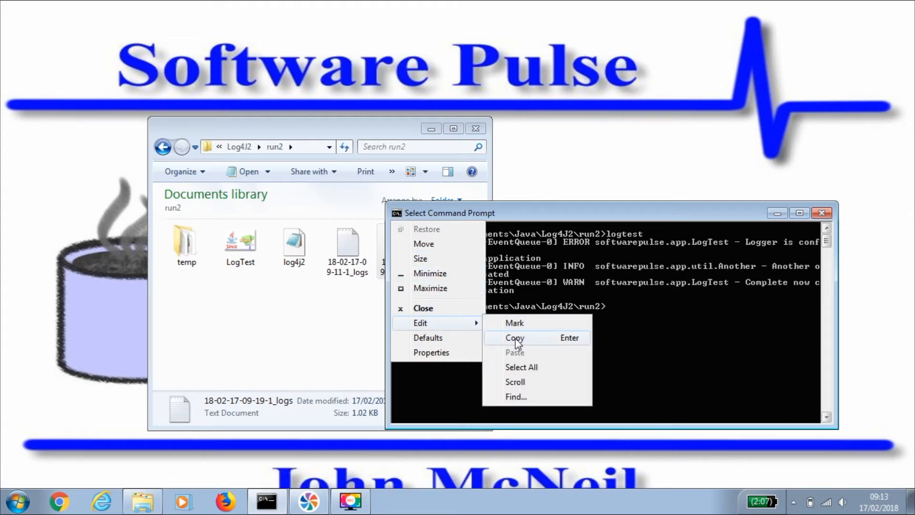
pyautogui.click(518, 342)
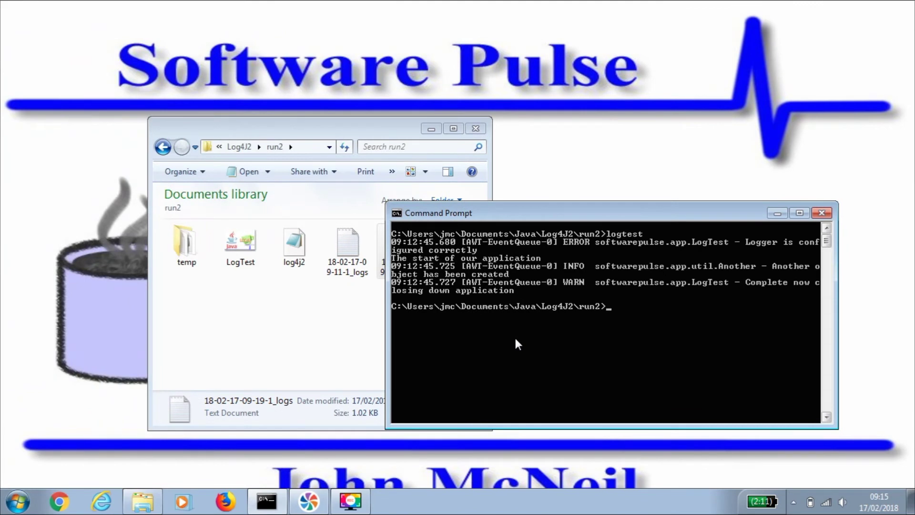
# Paste logtest at the prompt and run it again
pyautogui.rightClick(517, 342)
pyautogui.press('Return')
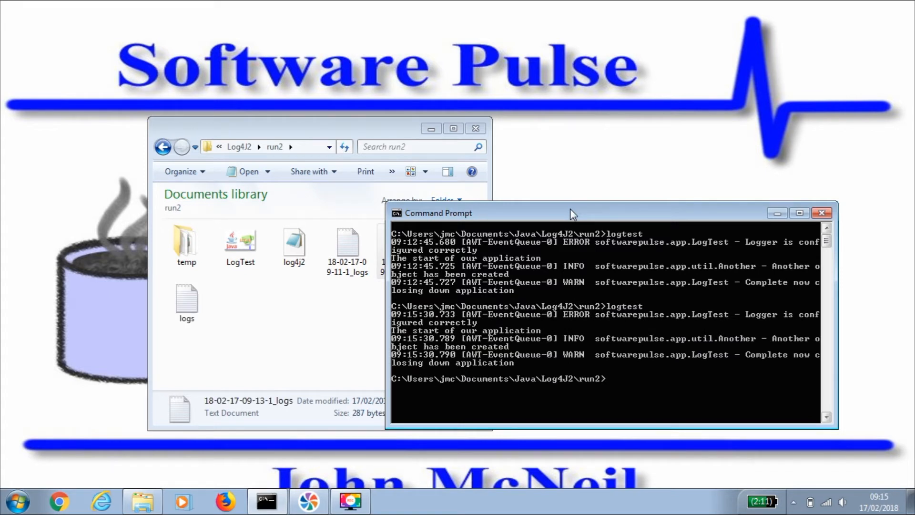
# Check the dated archives and the fresh 287-byte logs file in the run2 folder
pyautogui.click(309, 292)
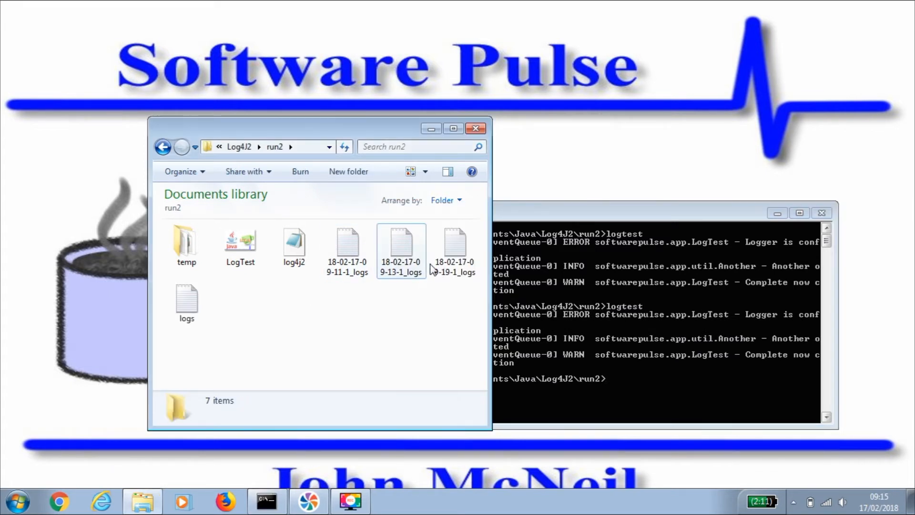
pyautogui.click(450, 248)
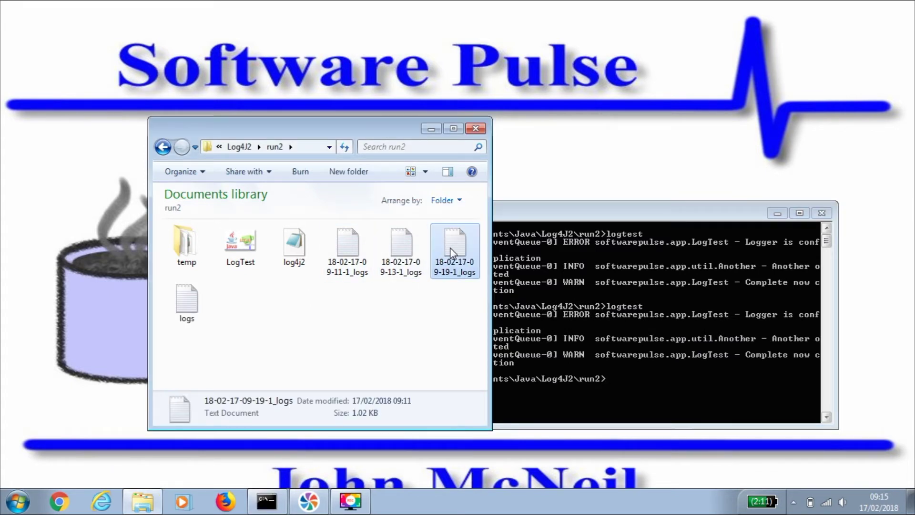
pyautogui.click(184, 301)
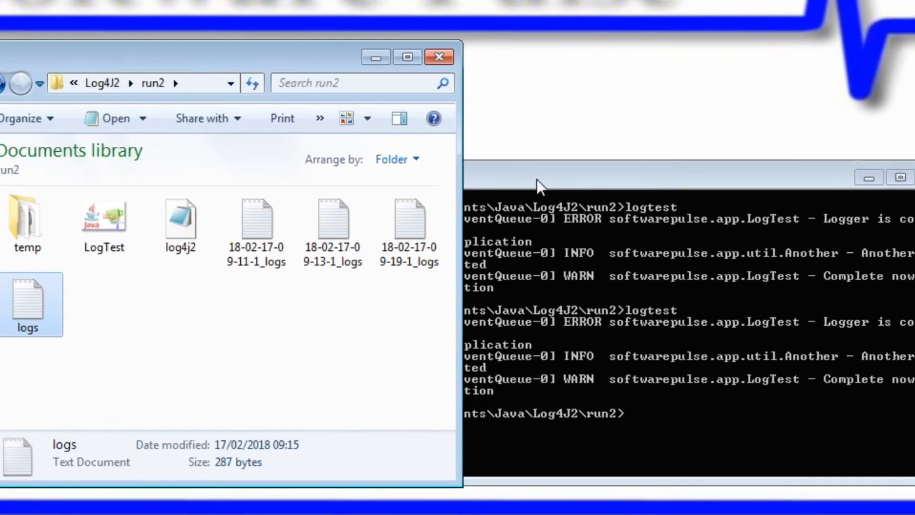
pyautogui.click(629, 212)
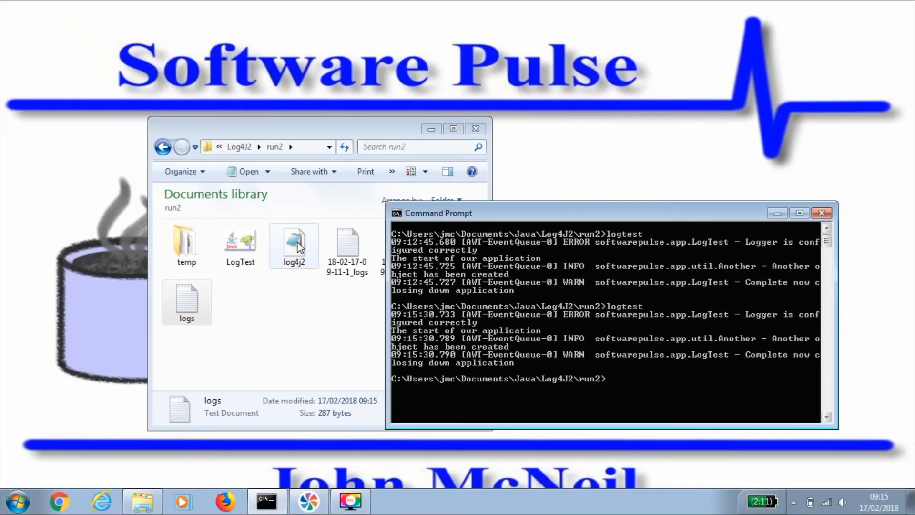
pyautogui.write('cls')
# Clear the console, then view the three entries in the logs file and close it
pyautogui.press('Return')
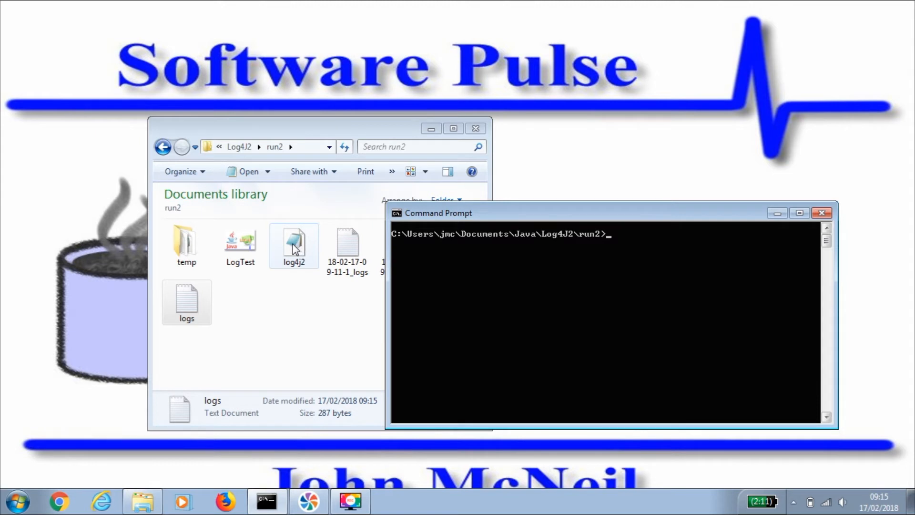
pyautogui.click(293, 247)
pyautogui.click(192, 307)
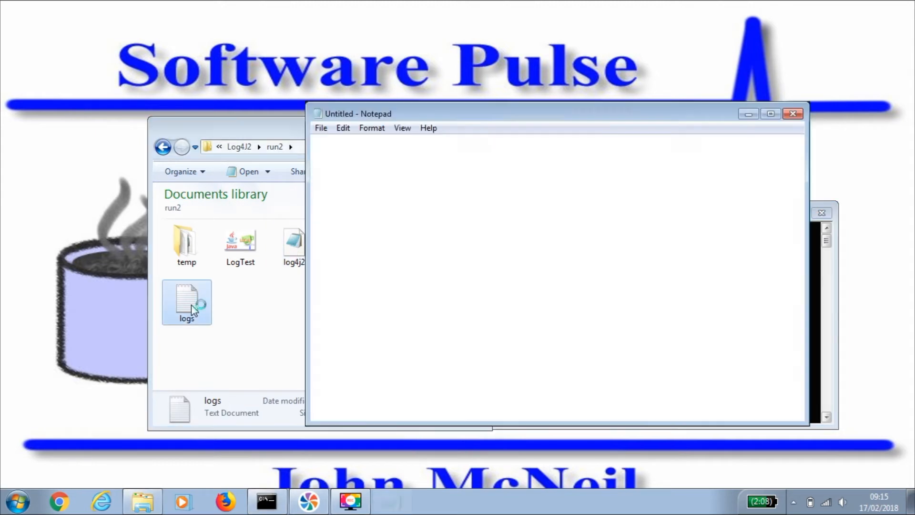
pyautogui.moveTo(328, 142); pyautogui.dragTo(342, 158)
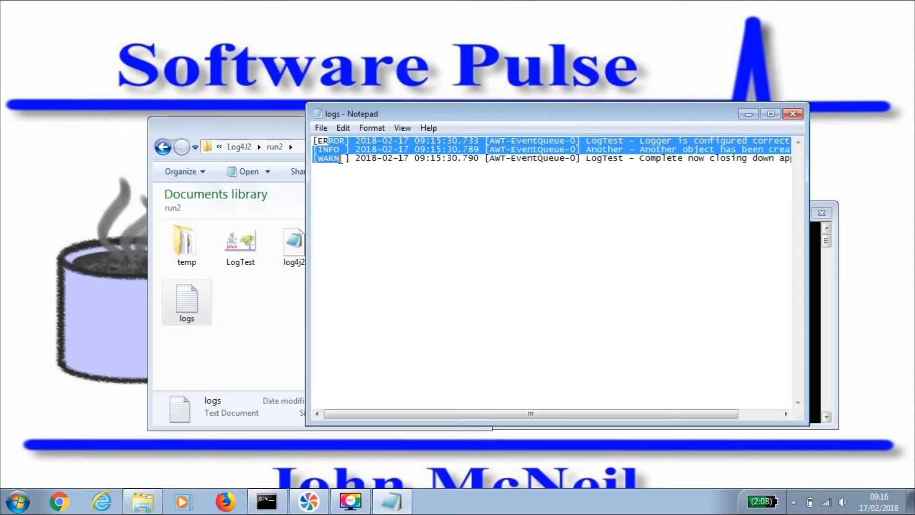
pyautogui.click(793, 113)
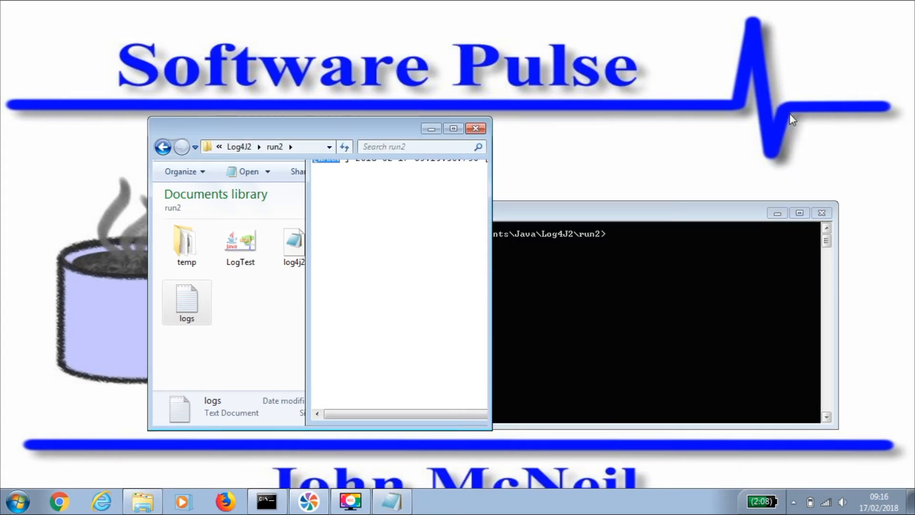
# Set the time interval back to 20 and the logger level from trace to warn in log4j2.properties, then save
pyautogui.doubleClick(298, 252)
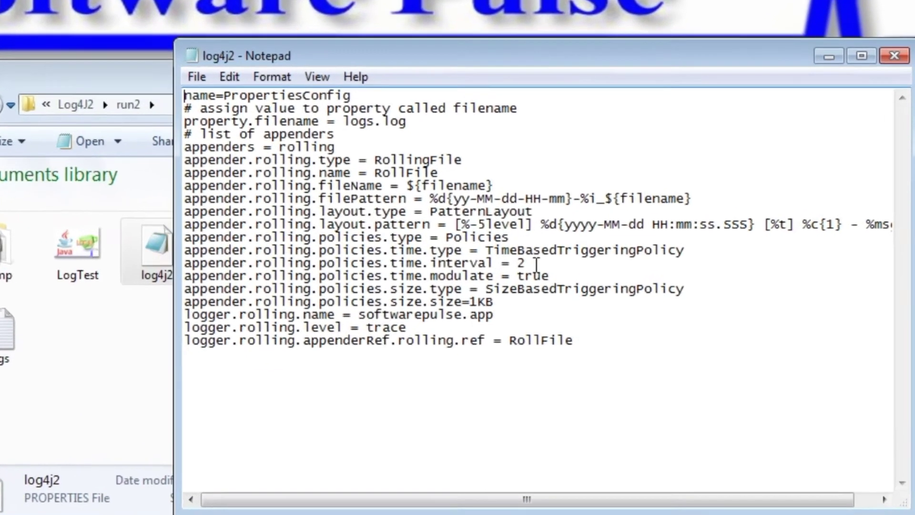
pyautogui.click(535, 266)
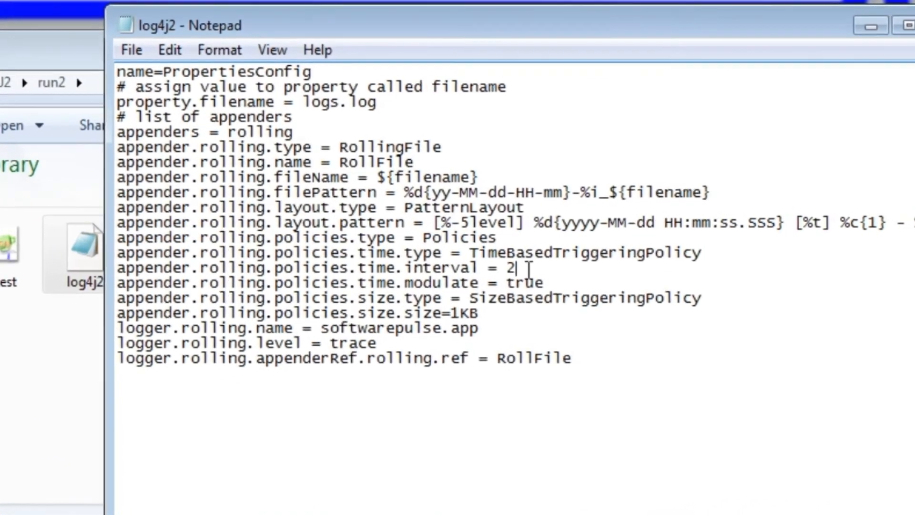
pyautogui.write('0')
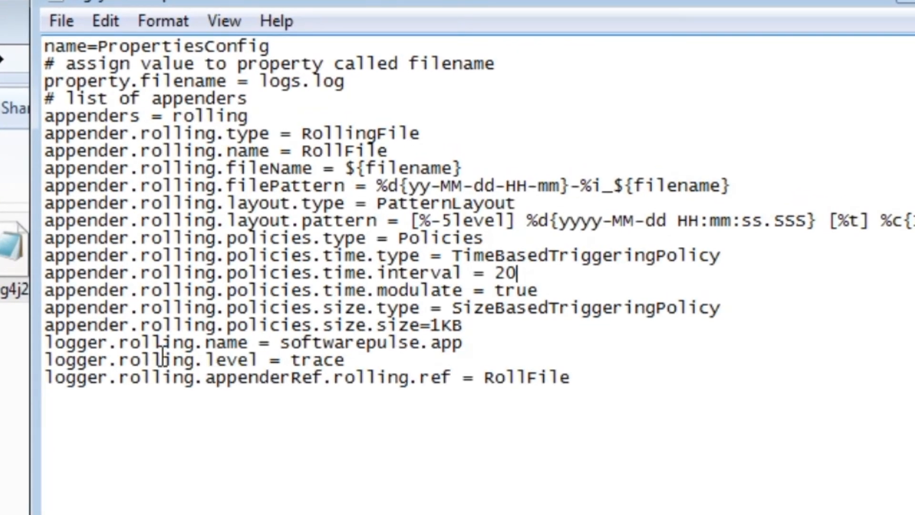
pyautogui.moveTo(163, 357); pyautogui.dragTo(358, 359)
pyautogui.click(358, 359)
pyautogui.moveTo(348, 360); pyautogui.dragTo(292, 360)
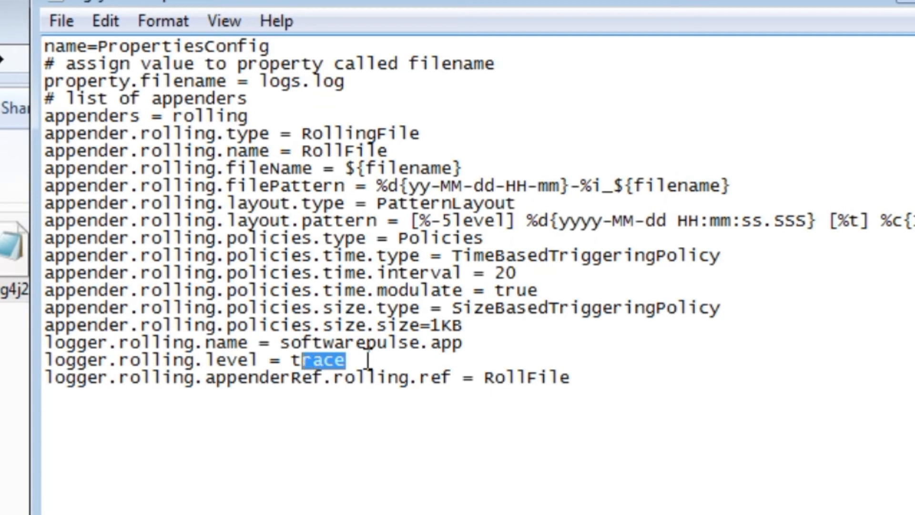
pyautogui.write('warn')
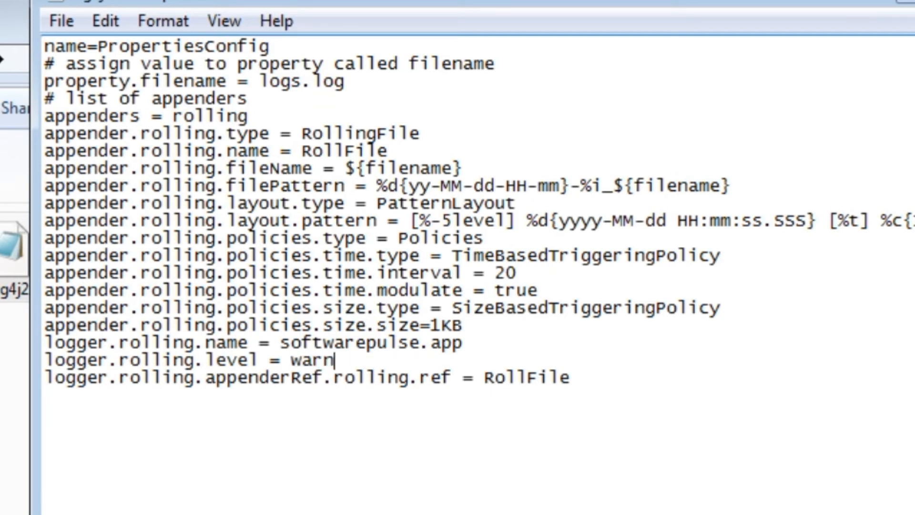
pyautogui.hotkey('alt', 'F4')
pyautogui.click(289, 277)
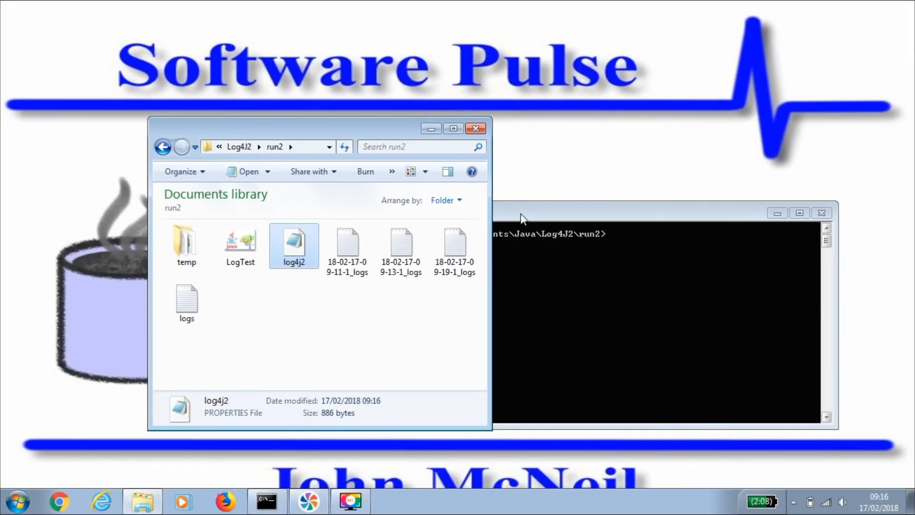
# Review the existing three log entries, then run logtest with the warn level
pyautogui.doubleClick(186, 304)
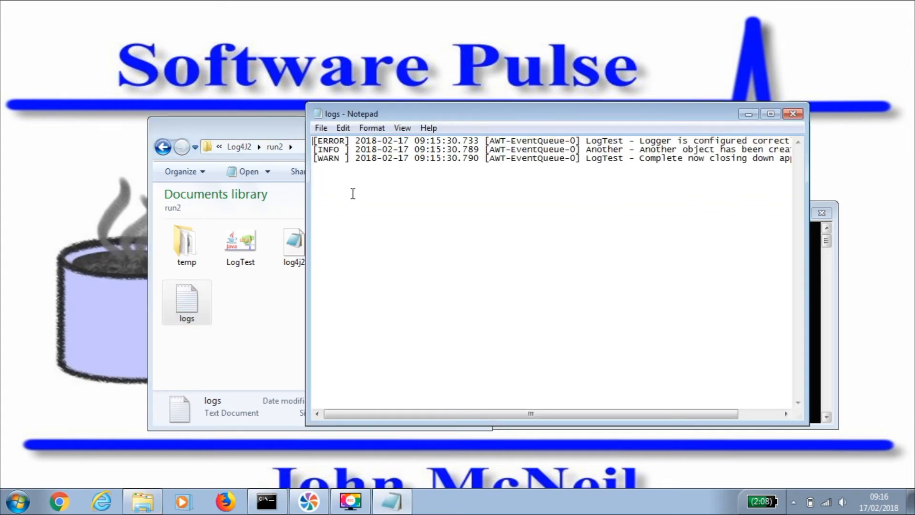
pyautogui.moveTo(346, 140); pyautogui.dragTo(341, 166)
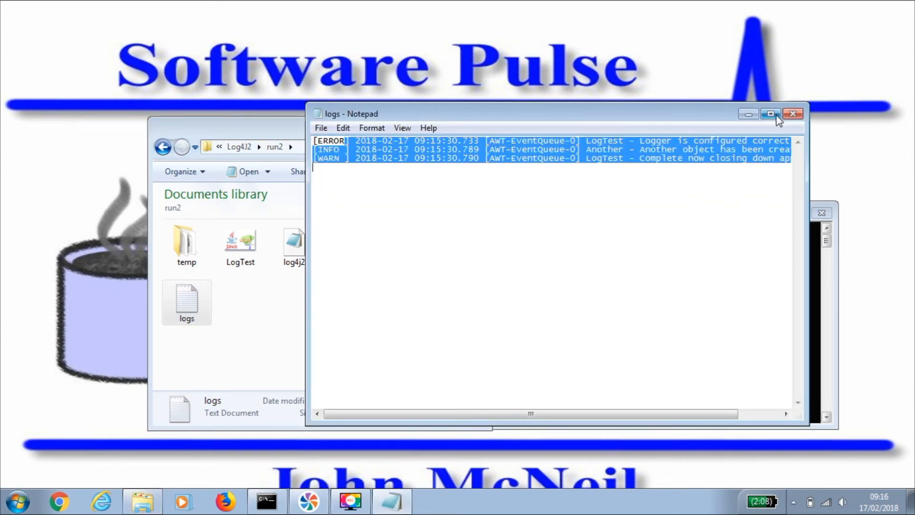
pyautogui.click(793, 114)
pyautogui.click(645, 207)
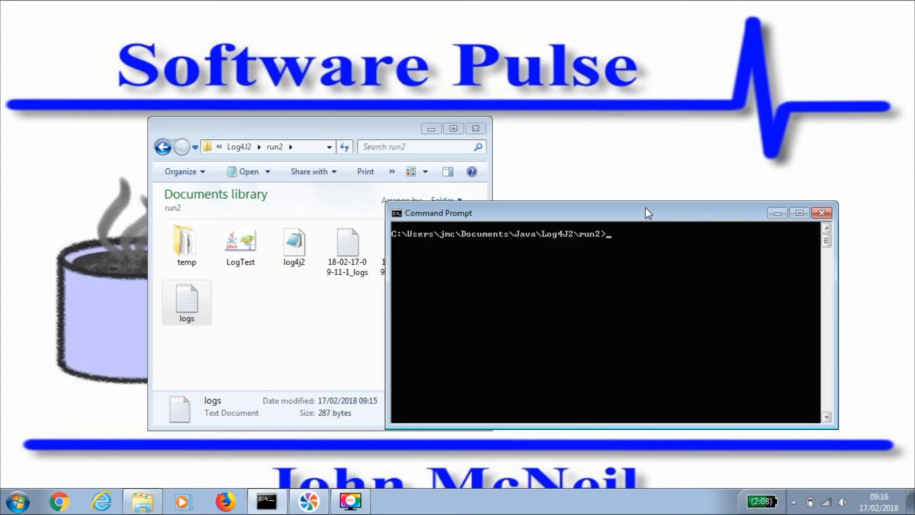
pyautogui.write('logtest')
pyautogui.press('Return')
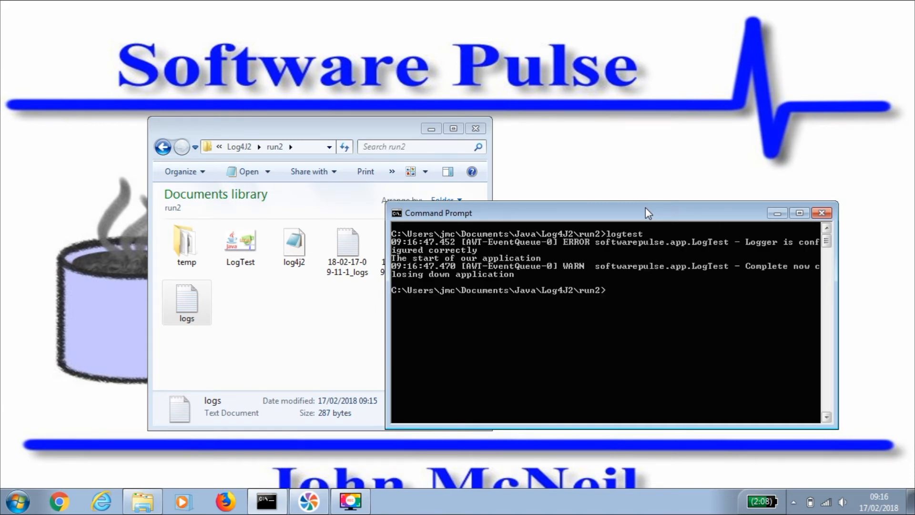
# Reopen logs to confirm only one ERROR and one WARN entry were added by the latest run
pyautogui.click(296, 306)
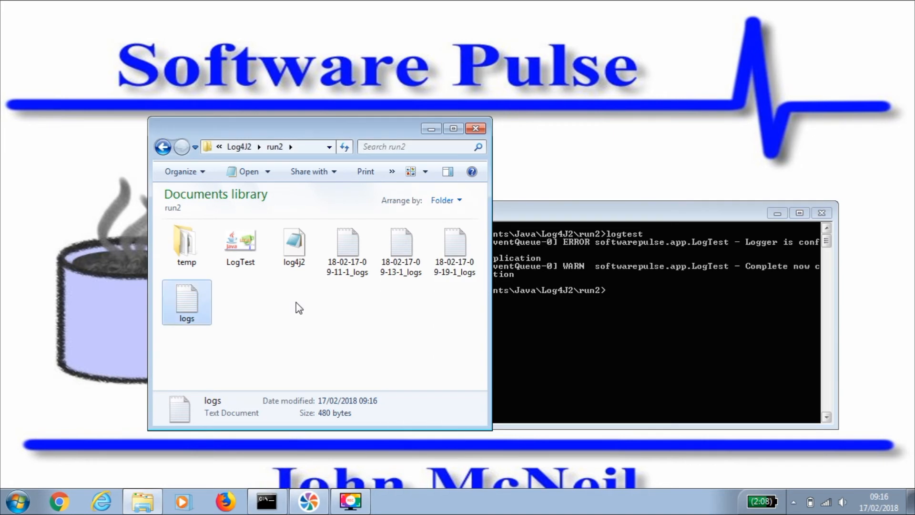
pyautogui.doubleClick(196, 306)
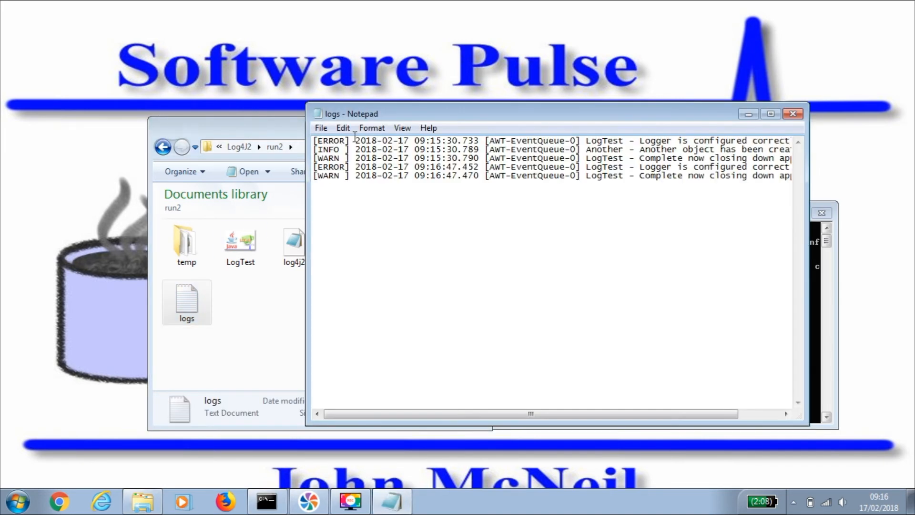
pyautogui.moveTo(333, 141); pyautogui.dragTo(337, 156)
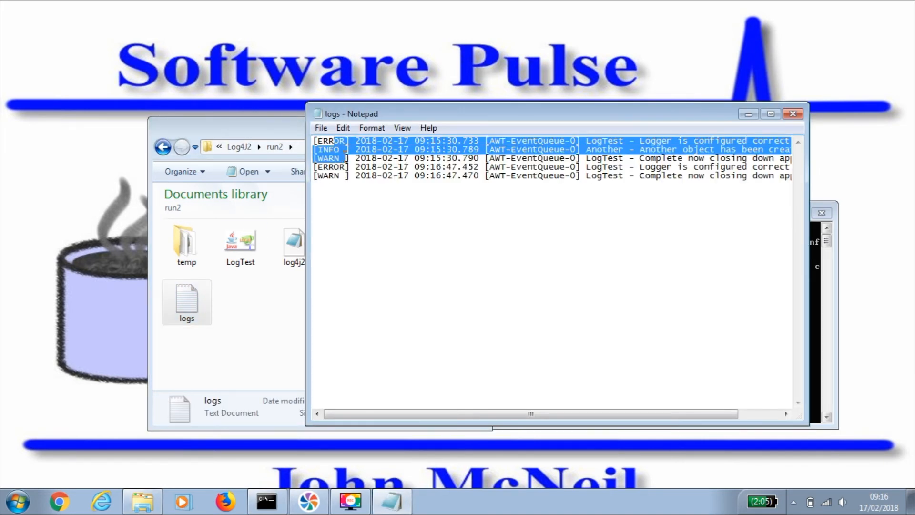
pyautogui.click(333, 166)
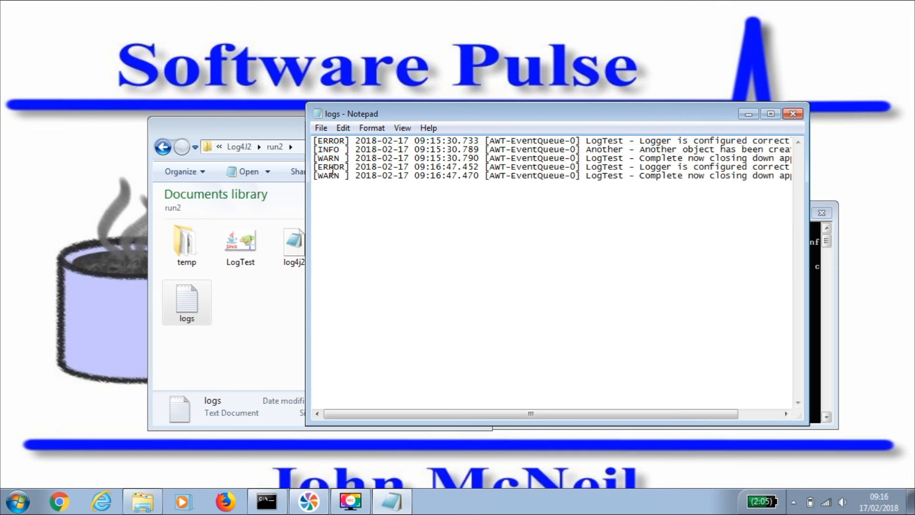
pyautogui.moveTo(330, 167); pyautogui.dragTo(341, 176)
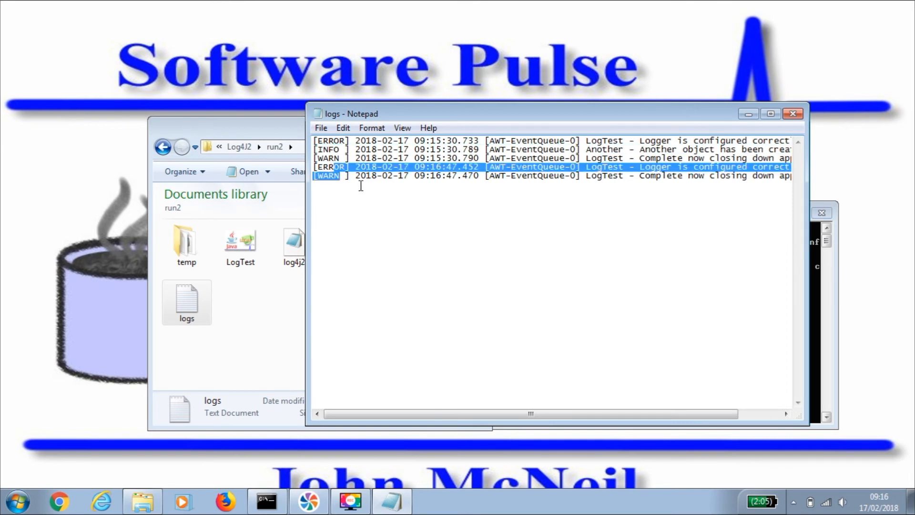
pyautogui.click(794, 113)
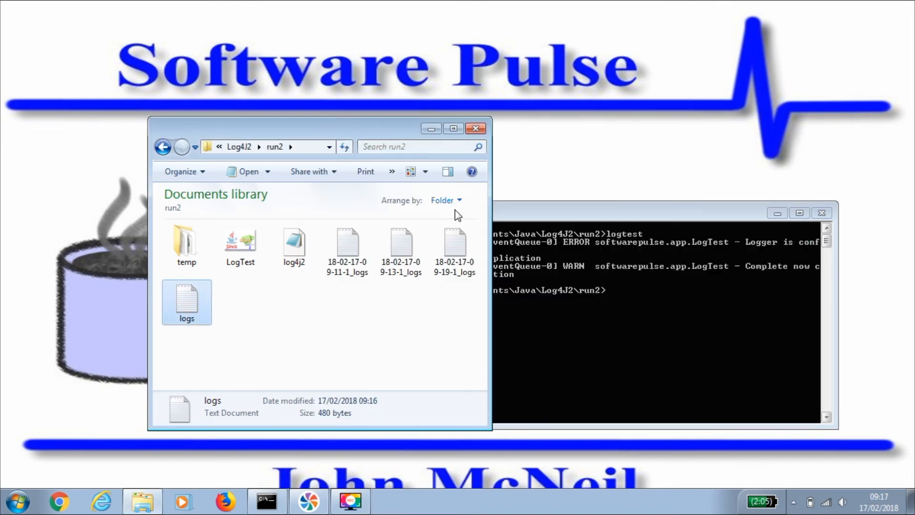
# Change the rolling logger level from warn to info in log4j2.properties and save on close
pyautogui.click(233, 300)
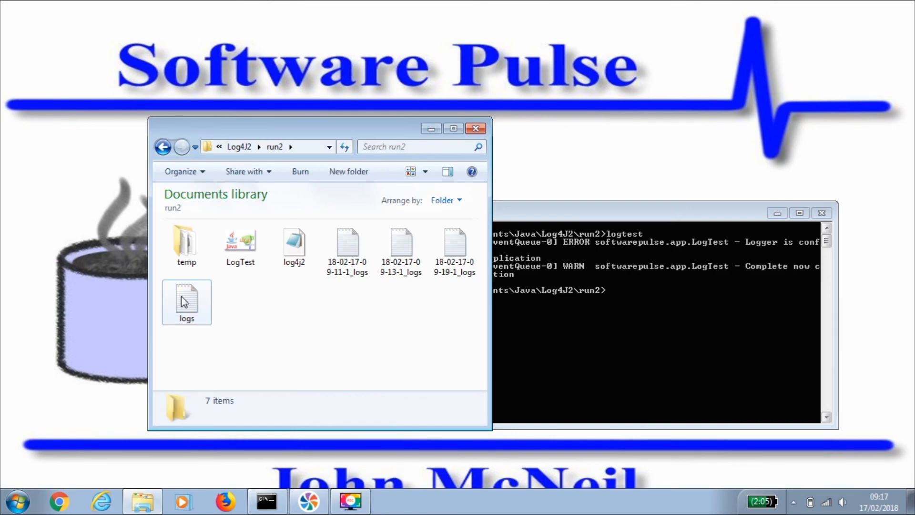
pyautogui.doubleClick(294, 252)
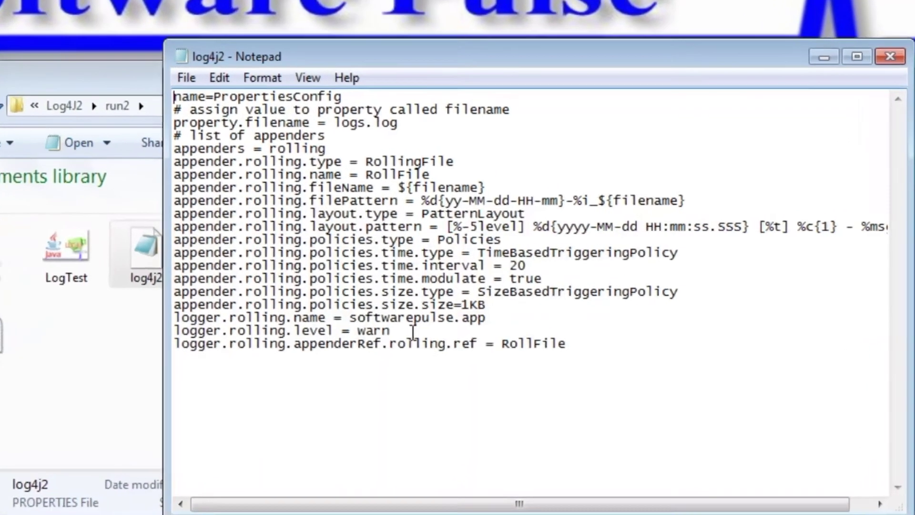
pyautogui.click(392, 330)
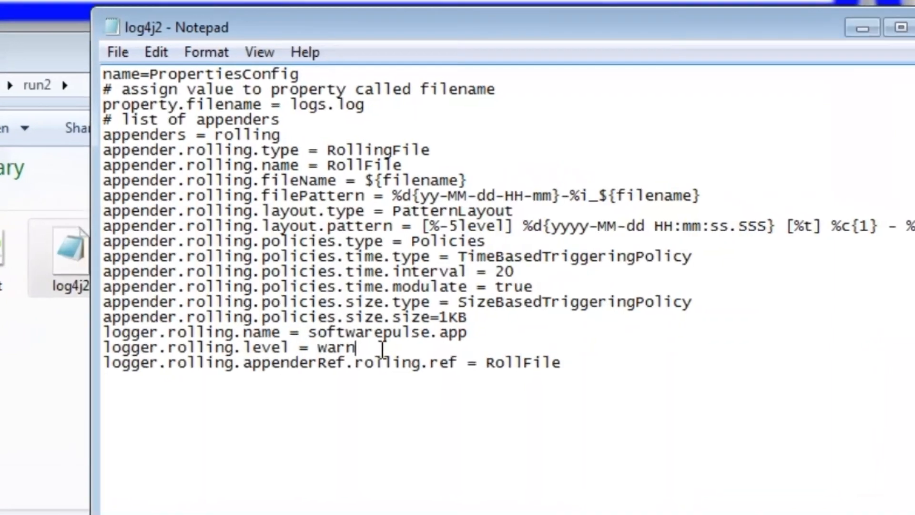
pyautogui.press('BackSpace')
pyautogui.press('BackSpace')
pyautogui.press('BackSpace')
pyautogui.write('in')
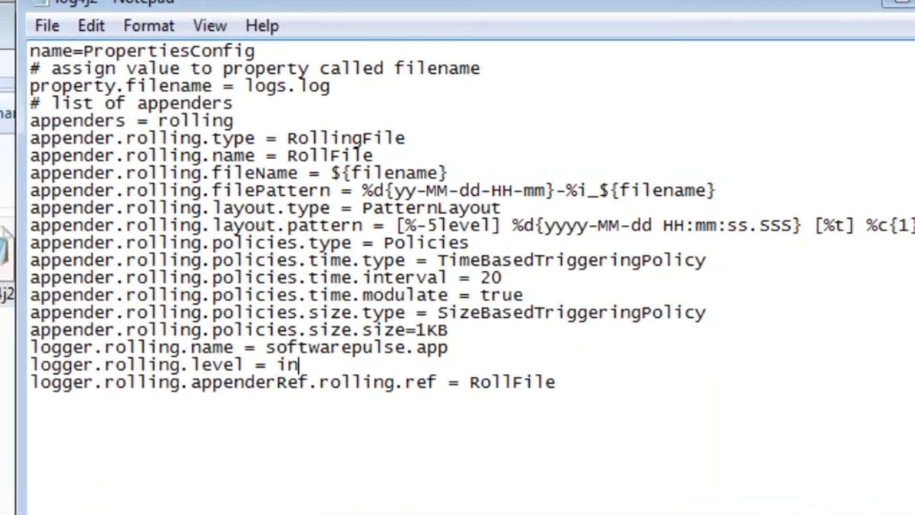
pyautogui.write('fo')
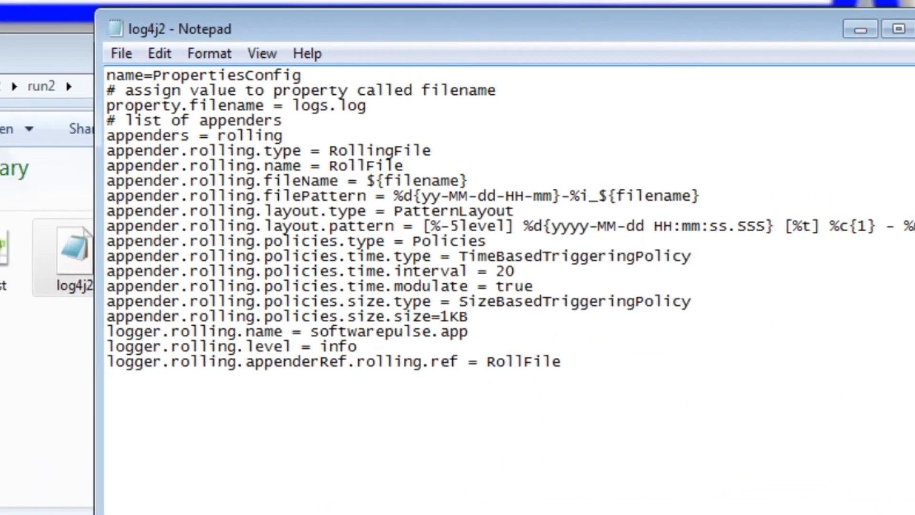
pyautogui.hotkey('alt', 'F4')
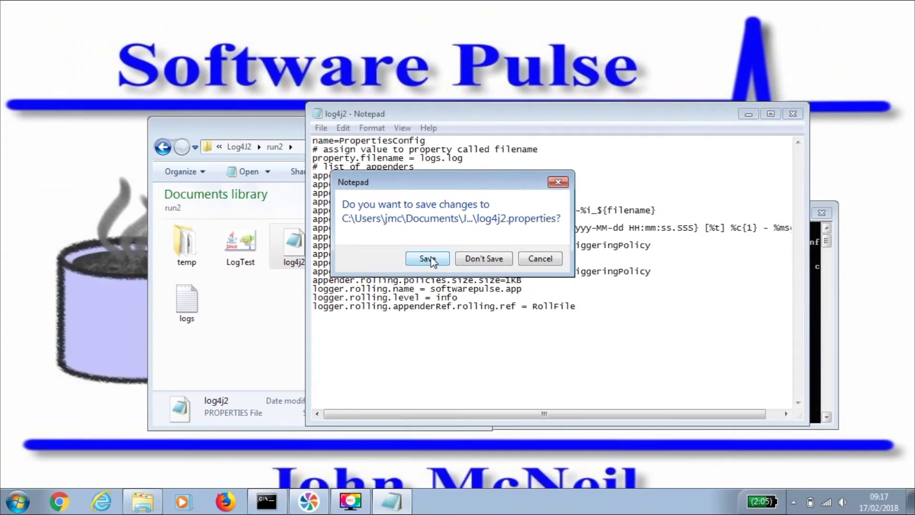
pyautogui.click(389, 265)
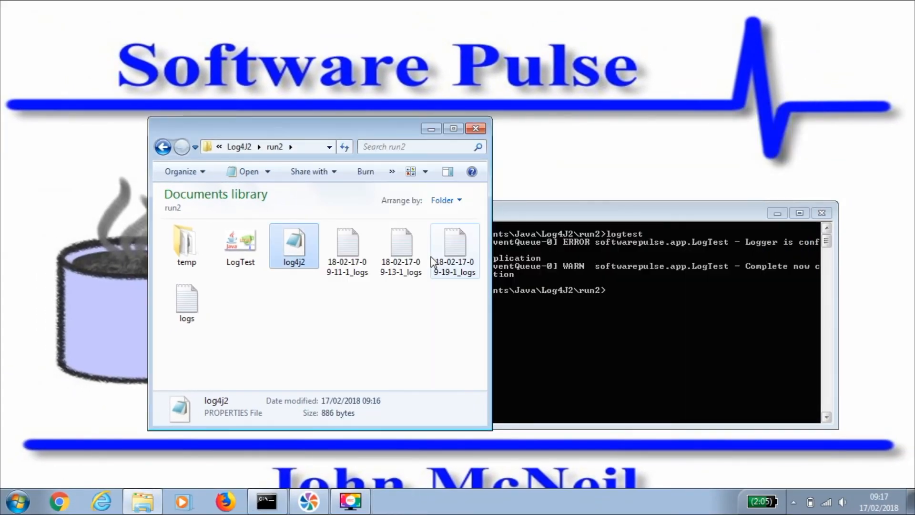
# Rerun logtest and review the logs file, now eight entries with new ERROR, INFO and WARN lines
pyautogui.click(601, 213)
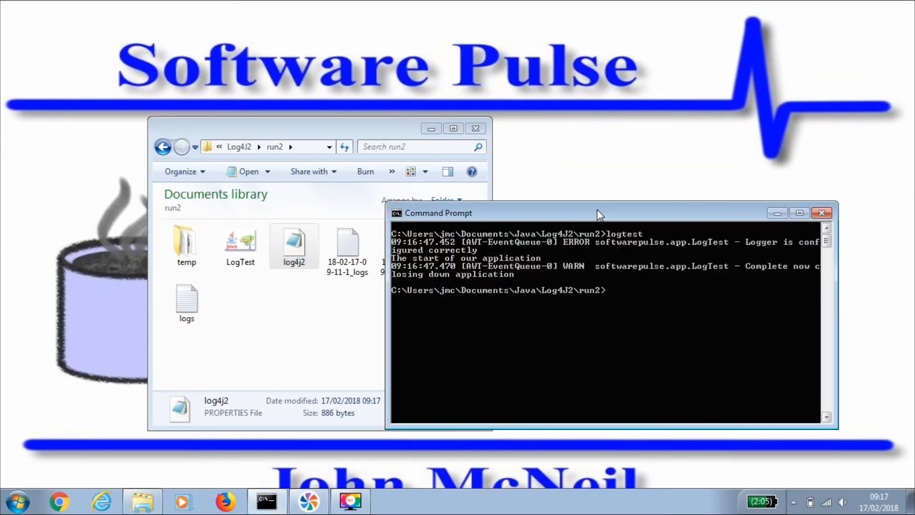
pyautogui.write('logtest')
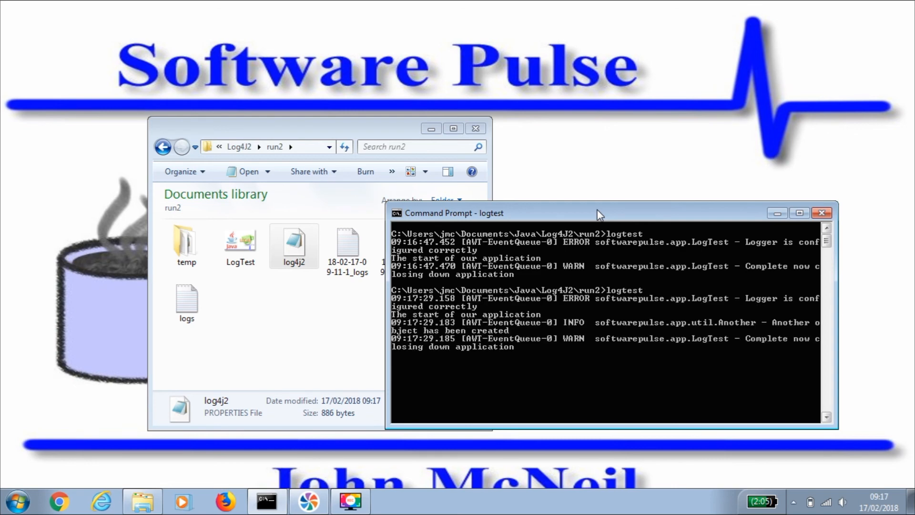
pyautogui.doubleClick(187, 306)
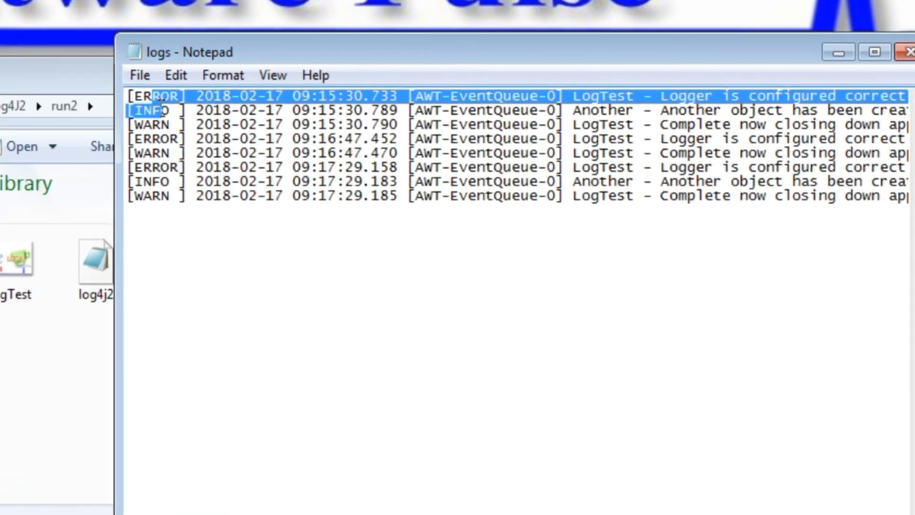
pyautogui.moveTo(201, 113); pyautogui.dragTo(221, 137)
pyautogui.moveTo(75, 125); pyautogui.dragTo(78, 194)
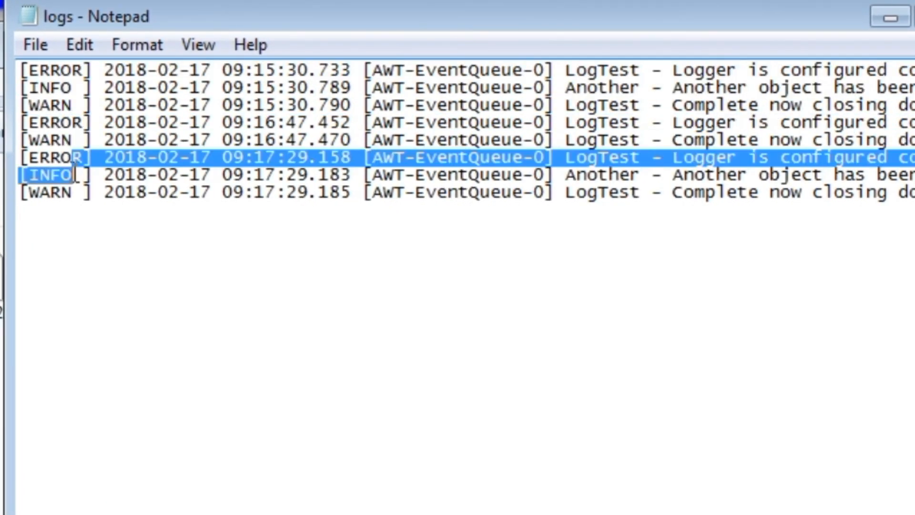